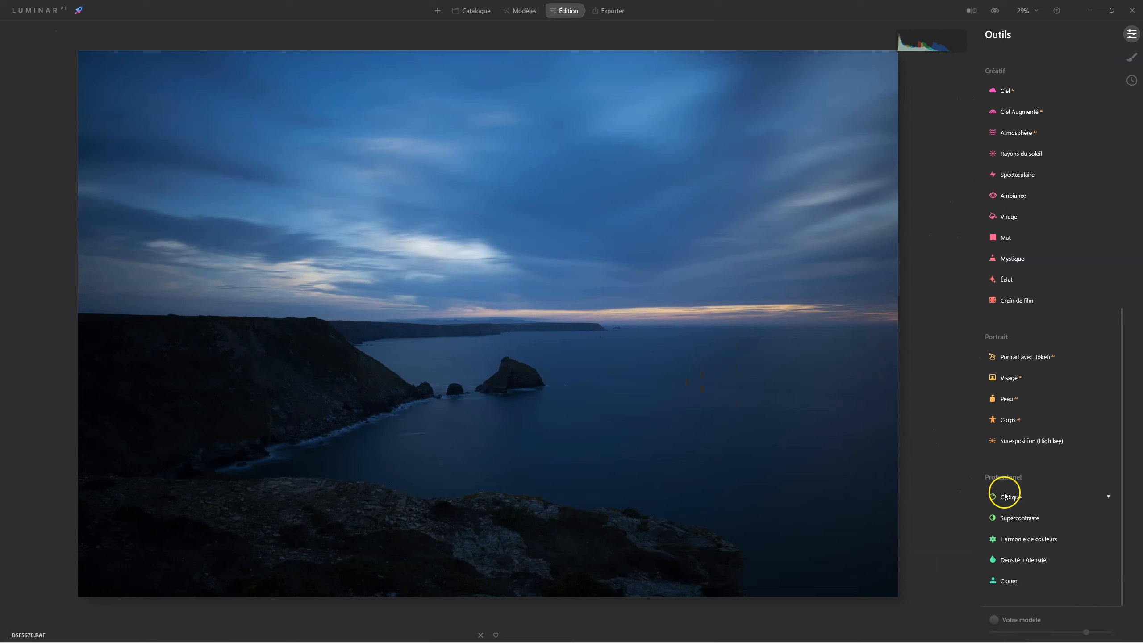
- Enable automatic lens correction for the seascape photo in the Optique tool
scroll(1009, 495, "up", 3)
scroll(1008, 495, "down", 3)
left_click(1004, 543)
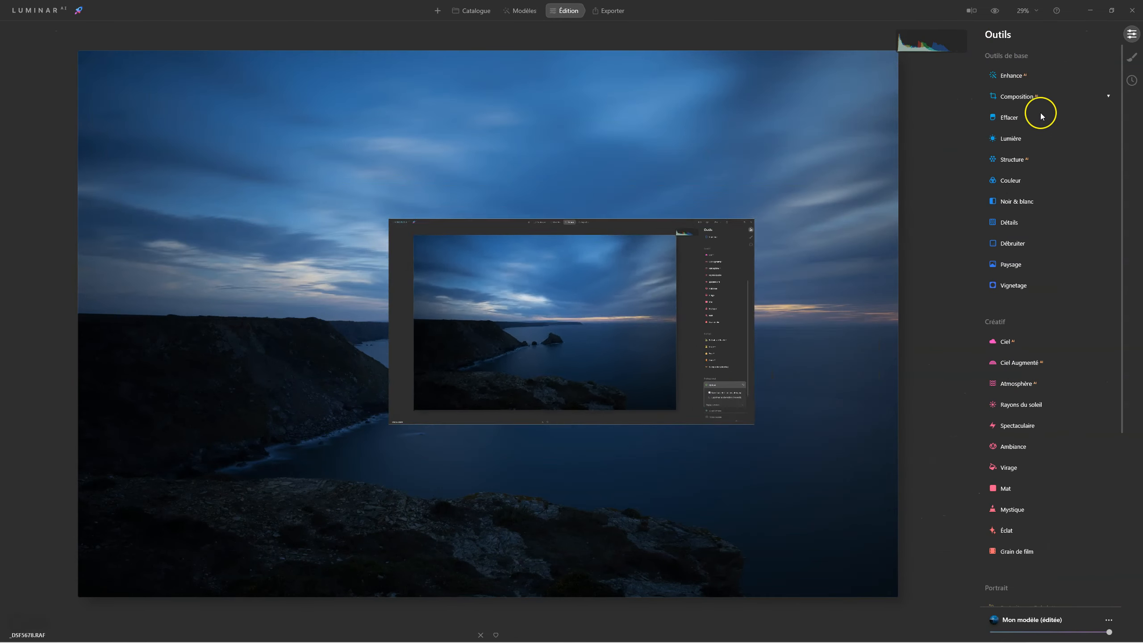
- Set the white balance in Lumière by sampling the bright cloud, and set Enhance's Accent to 72
left_click(1097, 162)
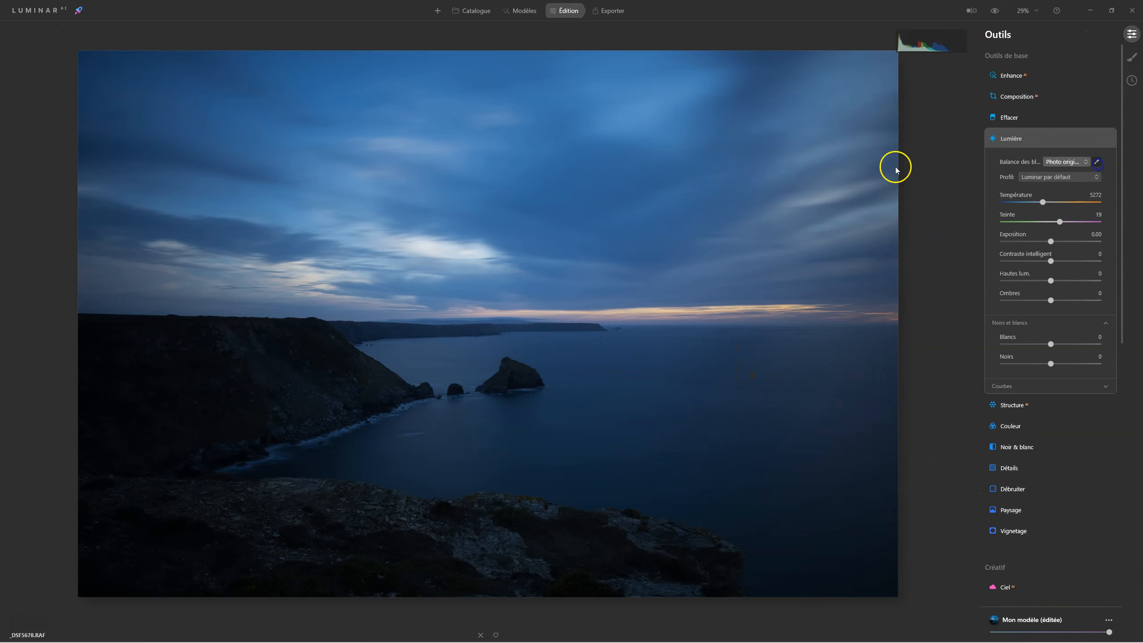
left_click(440, 247)
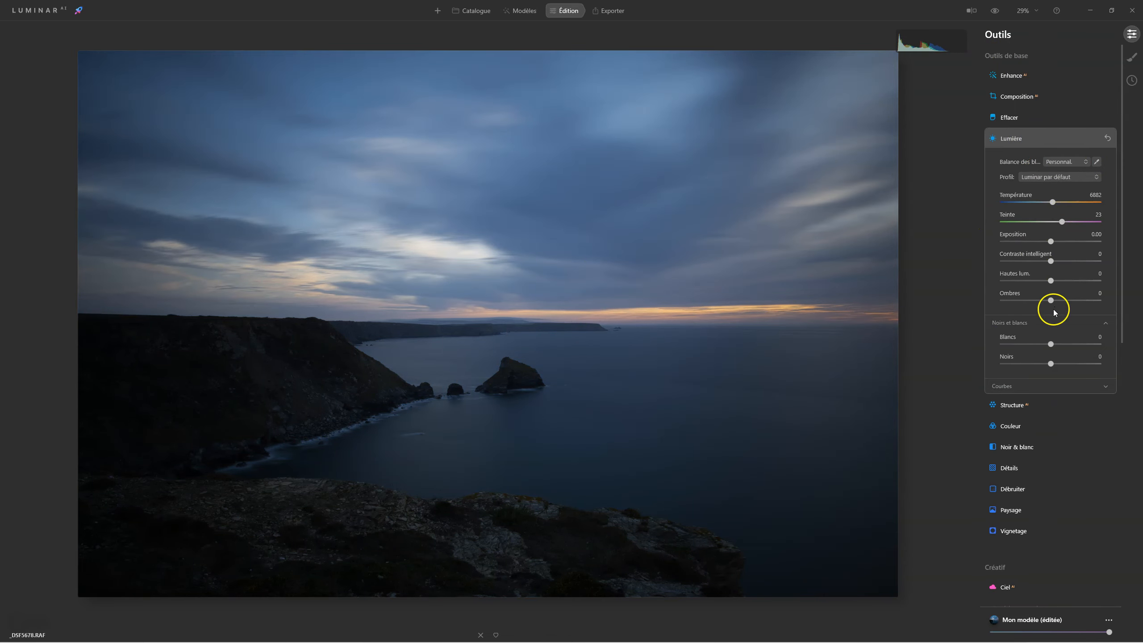
left_click(1008, 75)
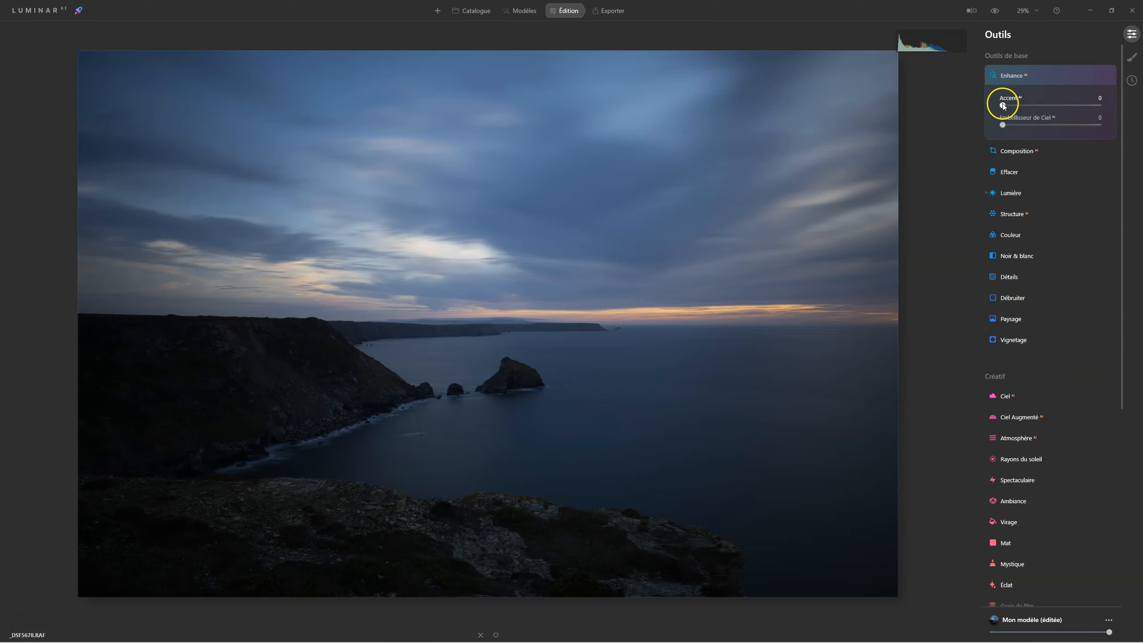
left_click_drag(1033, 106, 1056, 106)
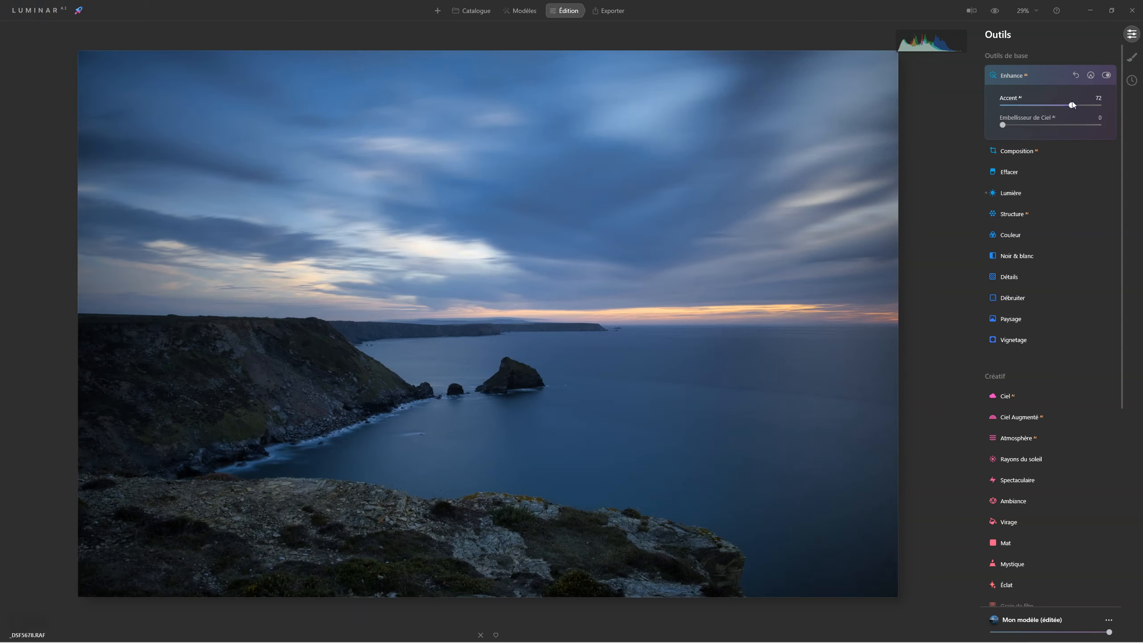
- Raise the Ombres in Lumière to 51 and fine-tune the Noirs and Blancs
left_click(1012, 193)
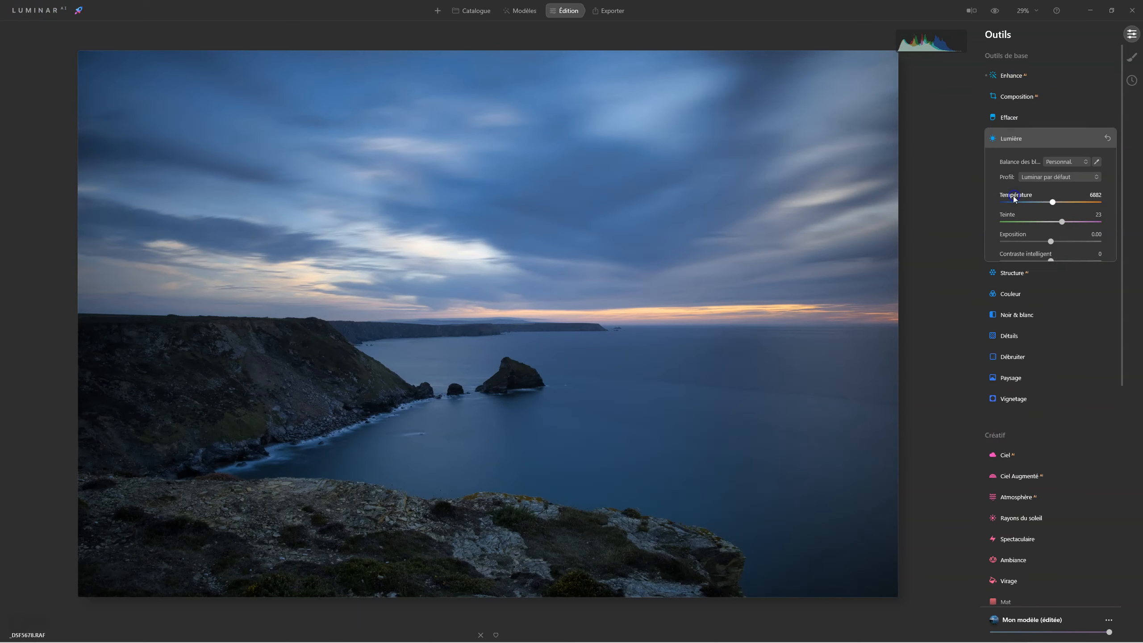
left_click_drag(1053, 311, 1075, 302)
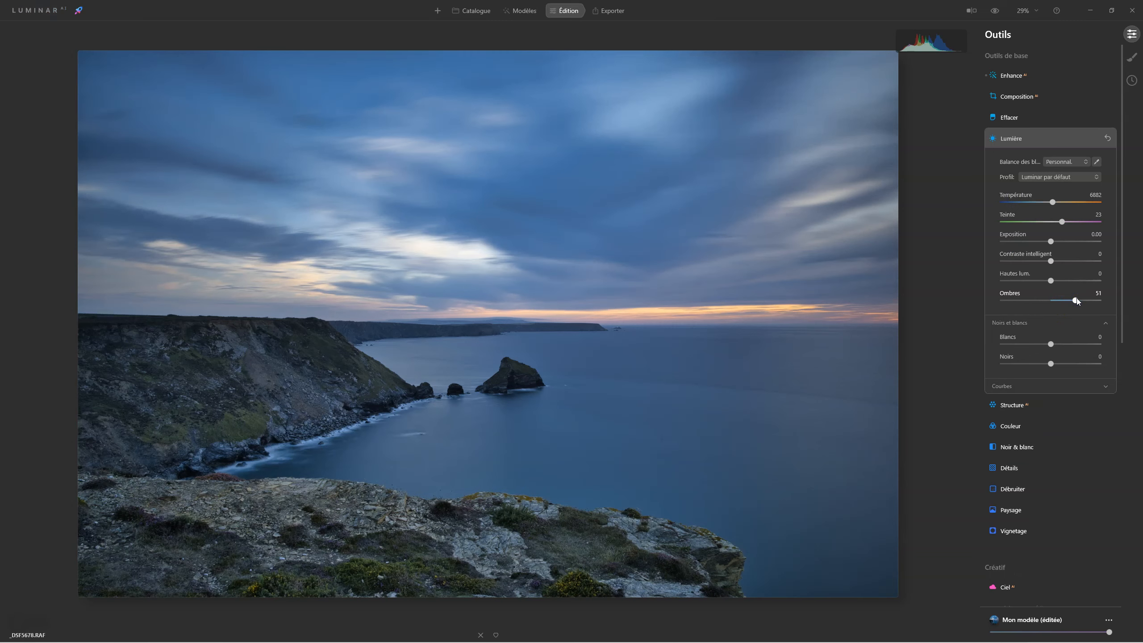
left_click_drag(1051, 363, 1052, 366)
left_click(1059, 342)
left_click(1015, 138)
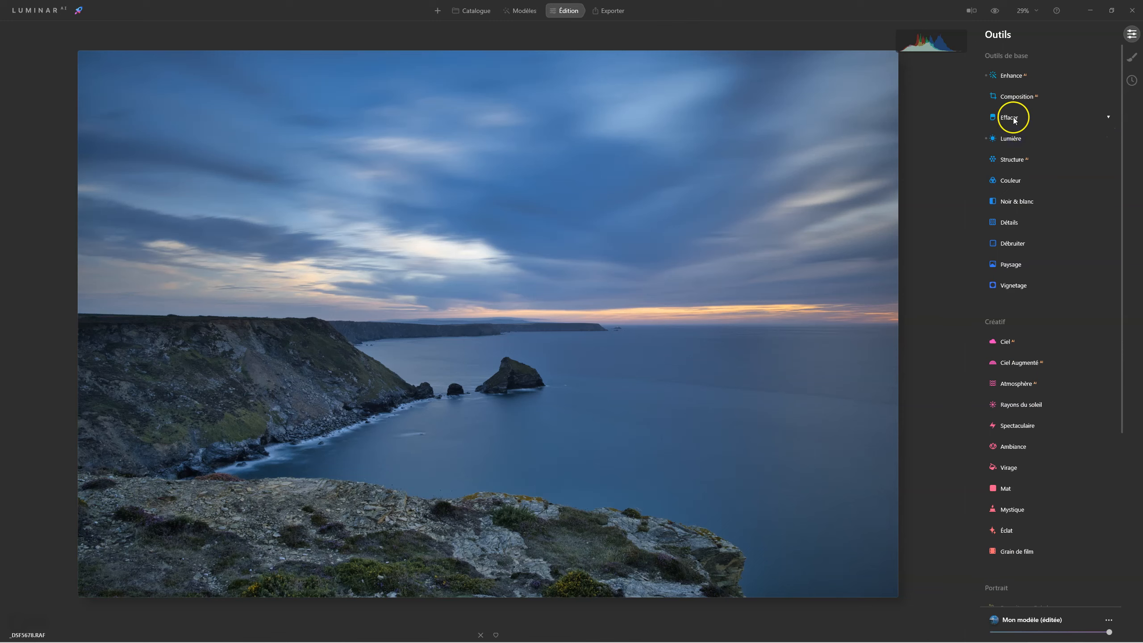
- Set Structure's Quantité to 37 and paint it onto the foreground rocks and cliff with a mask brush at opacity 20
left_click(1019, 162)
left_click_drag(1051, 190, 1070, 190)
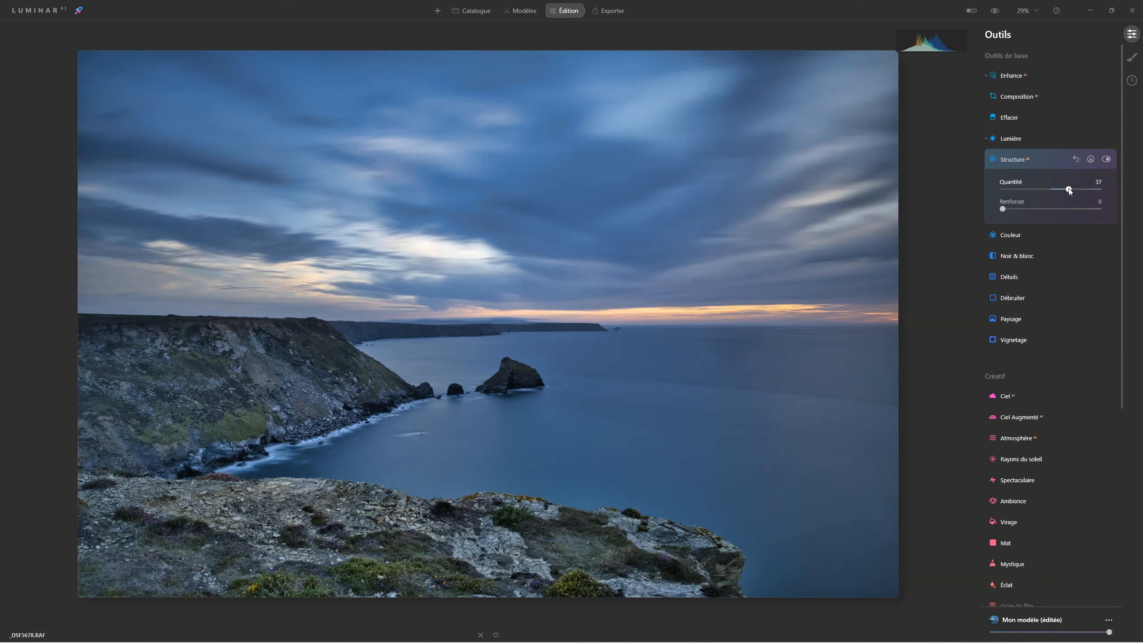
left_click(1091, 160)
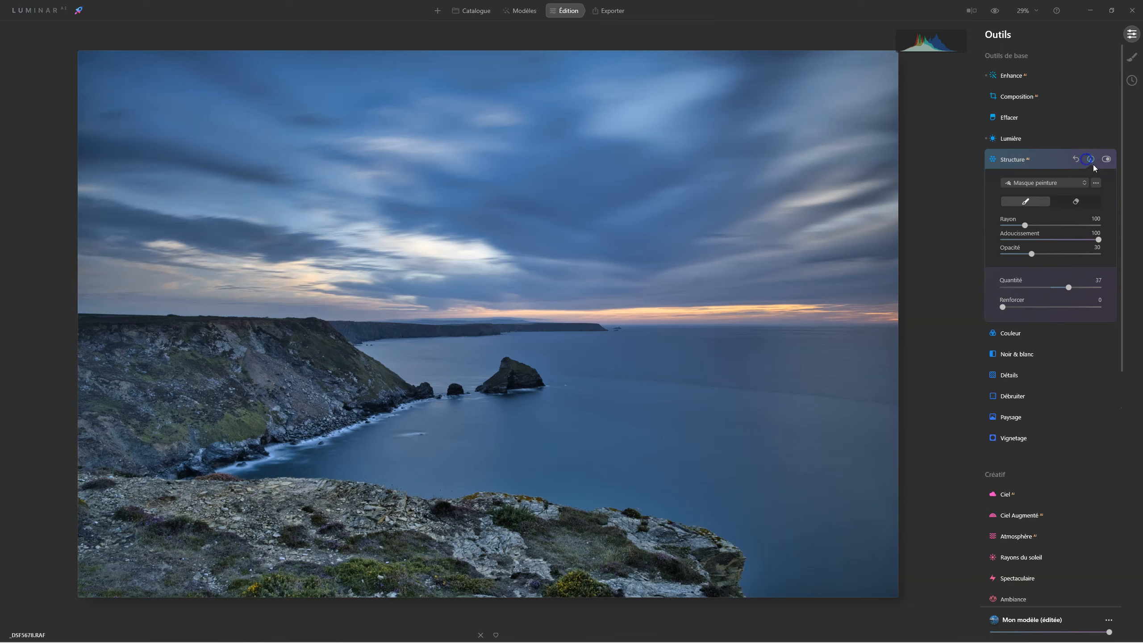
left_click(1032, 255)
left_click_drag(469, 536, 522, 575)
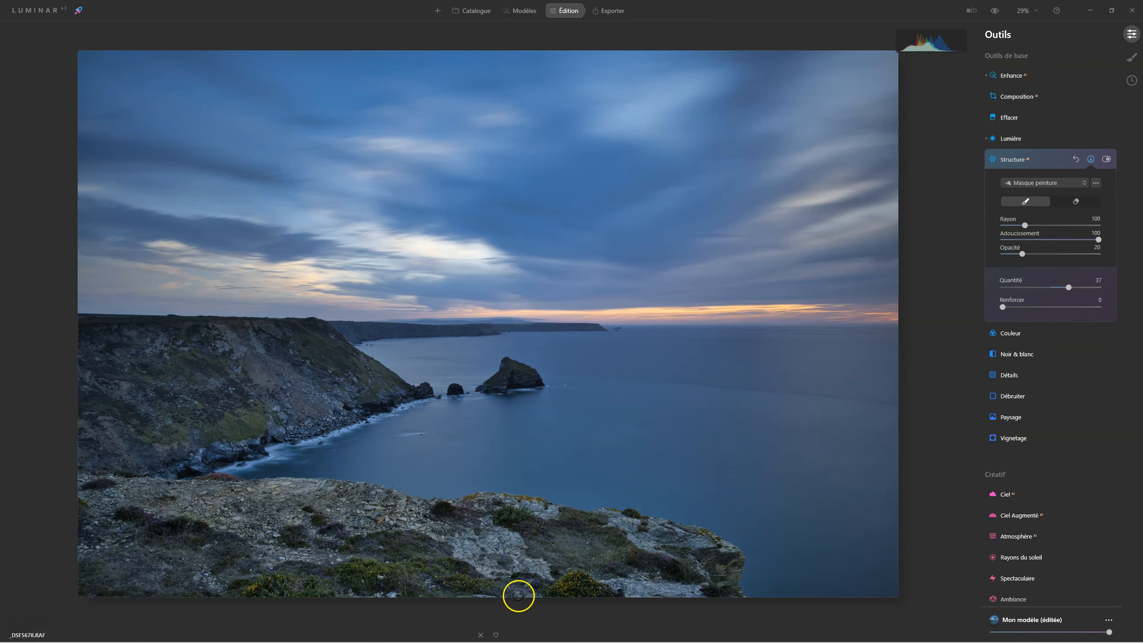
mouse_move(282, 494)
left_mouse_down()
mouse_move(392, 530)
mouse_move(331, 506)
mouse_move(356, 513)
left_mouse_up()
mouse_move(222, 528)
left_mouse_down()
mouse_move(195, 504)
mouse_move(312, 558)
left_mouse_up()
mouse_move(285, 386)
left_mouse_down()
mouse_move(279, 362)
mouse_move(253, 351)
mouse_move(312, 427)
left_mouse_up()
left_click_drag(690, 596, 658, 593)
mouse_move(639, 536)
left_mouse_down()
mouse_move(694, 556)
mouse_move(660, 544)
left_mouse_up()
mouse_move(124, 537)
left_mouse_down()
mouse_move(94, 538)
mouse_move(162, 571)
mouse_move(115, 559)
mouse_move(194, 583)
left_mouse_up()
left_click(1019, 157)
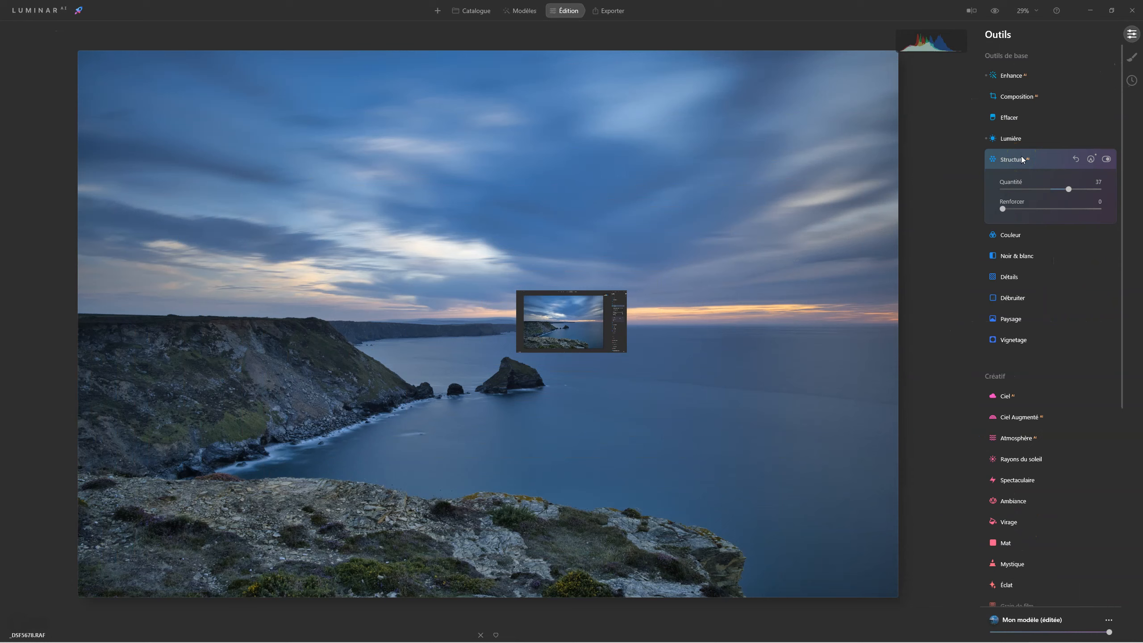
left_click(1022, 158)
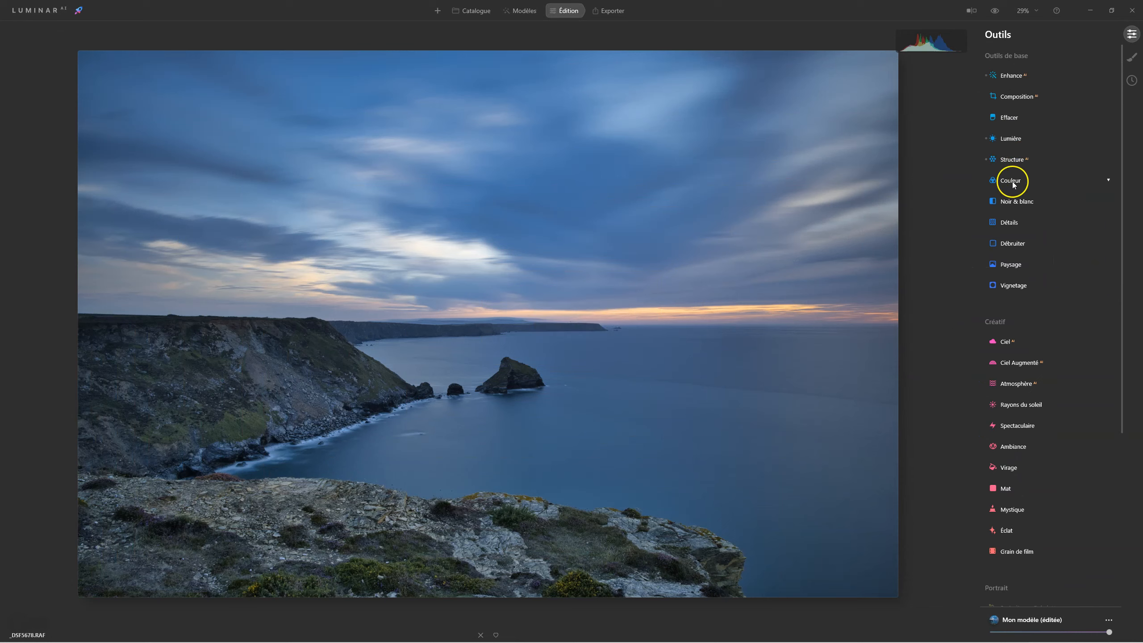
- In the Paysage tool, set Heure dorée to 28 and slightly raise Réduire la brume
scroll(1044, 356, "down", 4)
scroll(1044, 358, "up", 4)
left_click(1011, 265)
mouse_move(1013, 315)
left_mouse_down()
mouse_move(1033, 313)
mouse_move(1014, 297)
left_mouse_up()
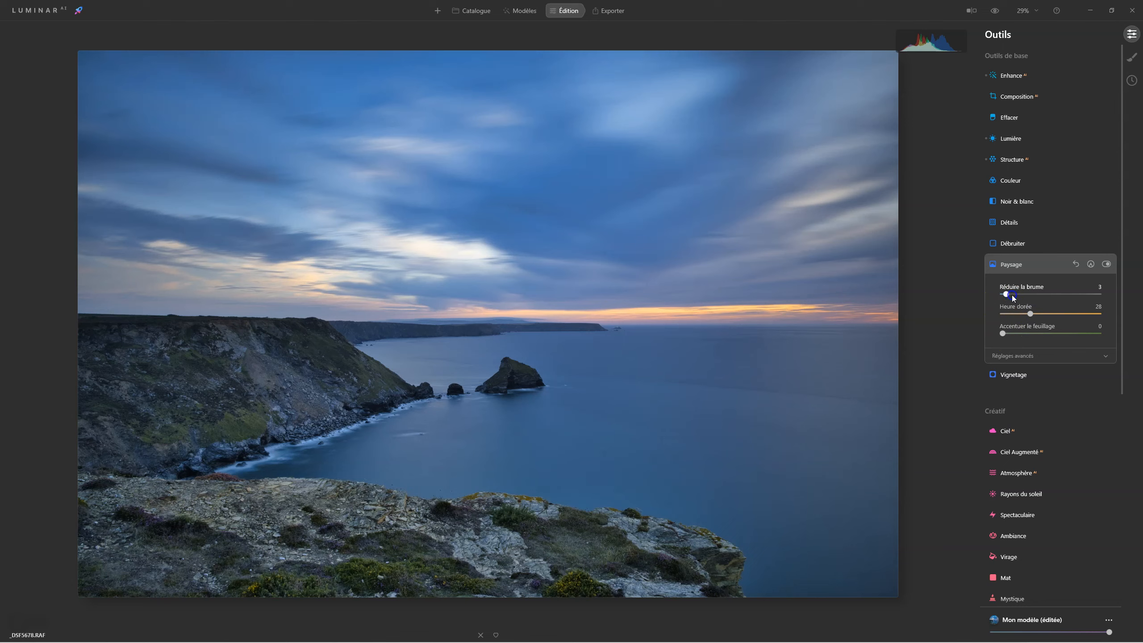
left_click(1018, 265)
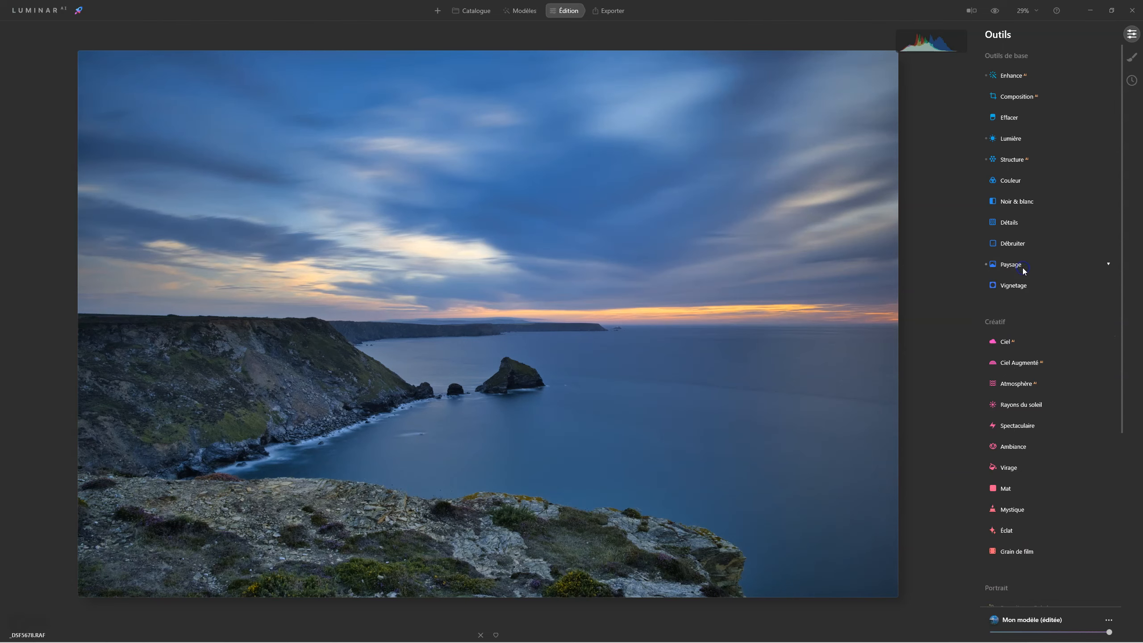
- Add an Éclat effect of type Flou artistique with Quantité 25, and compare the photo with and without it
scroll(1046, 377, "down", 4)
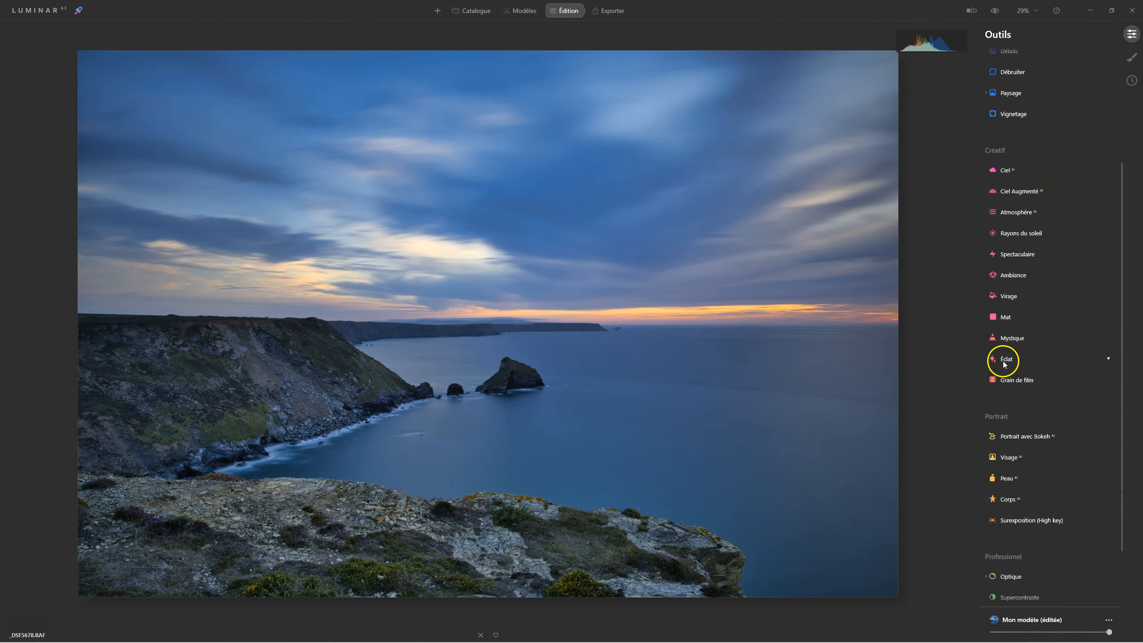
left_click(1004, 359)
left_click(1015, 427)
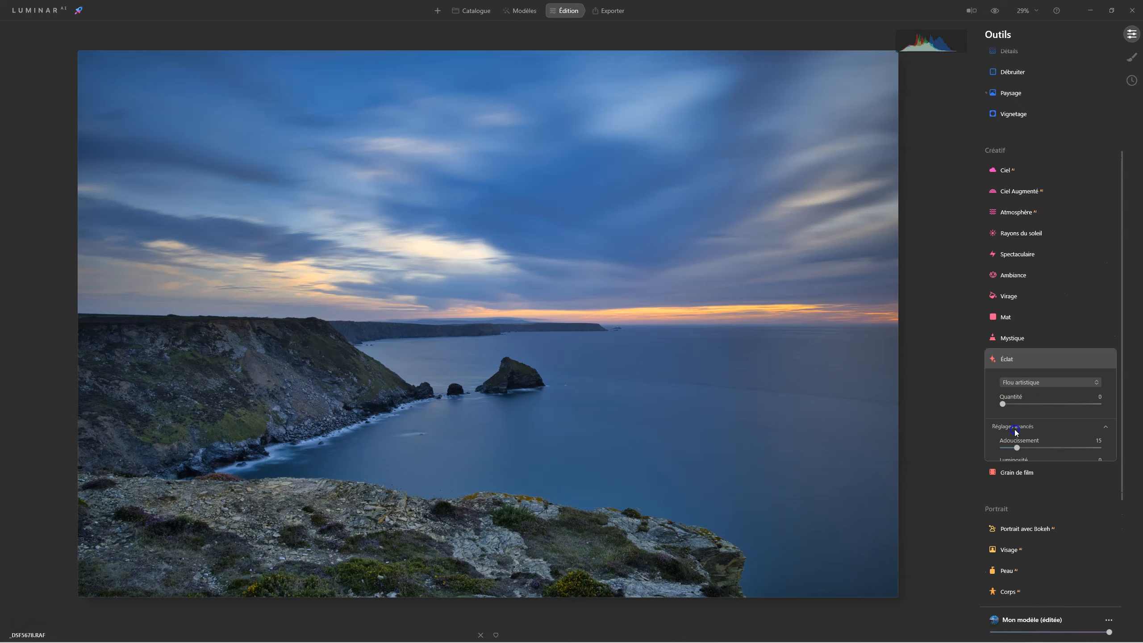
left_click_drag(1003, 404, 1030, 406)
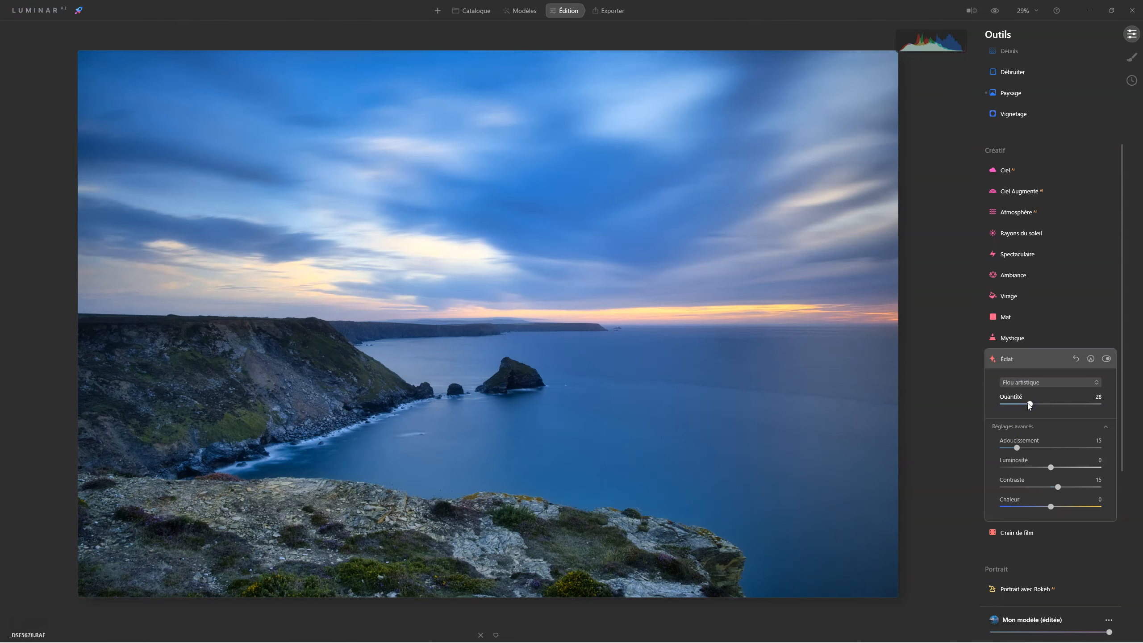
left_click_drag(1028, 405, 1028, 405)
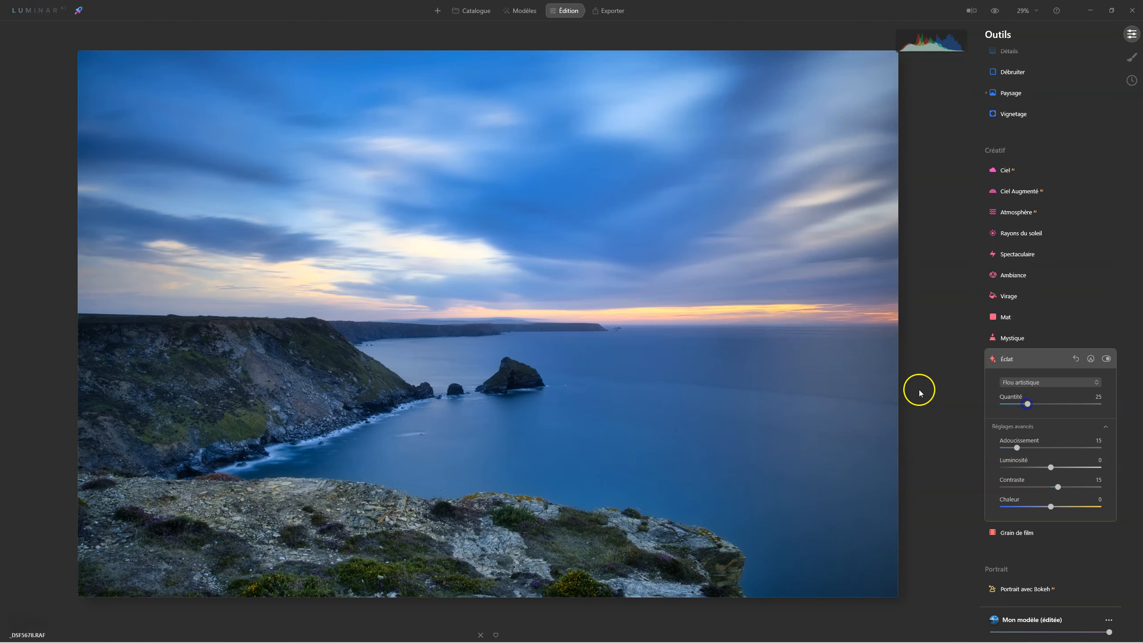
left_click(1106, 359)
left_click(1106, 360)
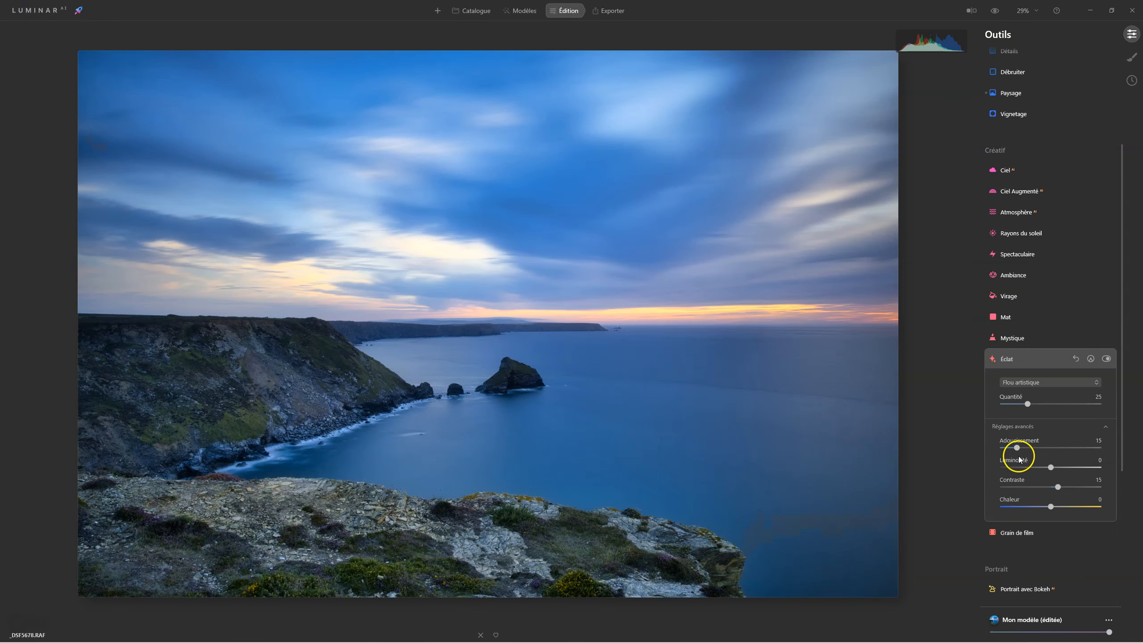
- Set Éclat's Adoucissement to 21 and Luminosité to 26, and compare the photo with and without the effect
left_click_drag(1043, 449, 1085, 447)
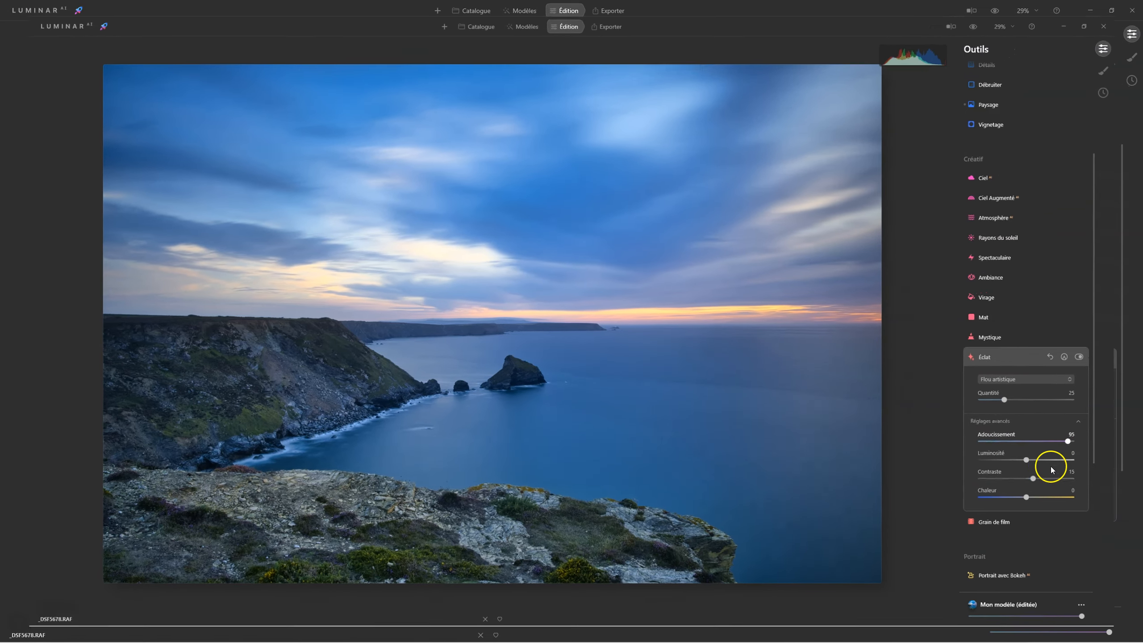
left_click_drag(1048, 467, 1071, 468)
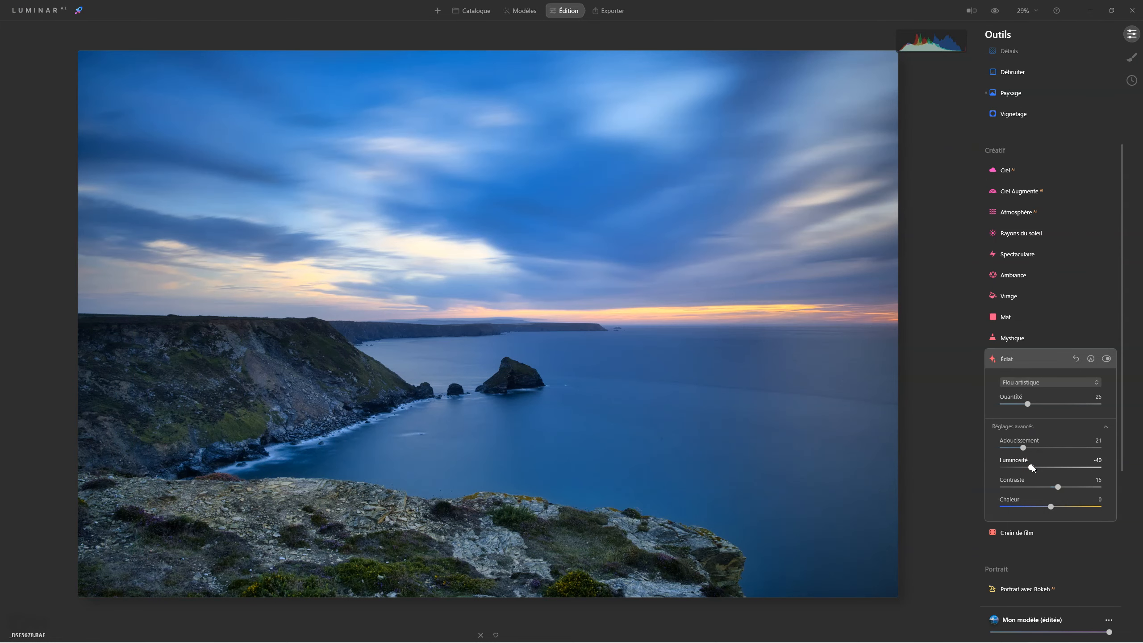
left_click_drag(1034, 465, 1065, 462)
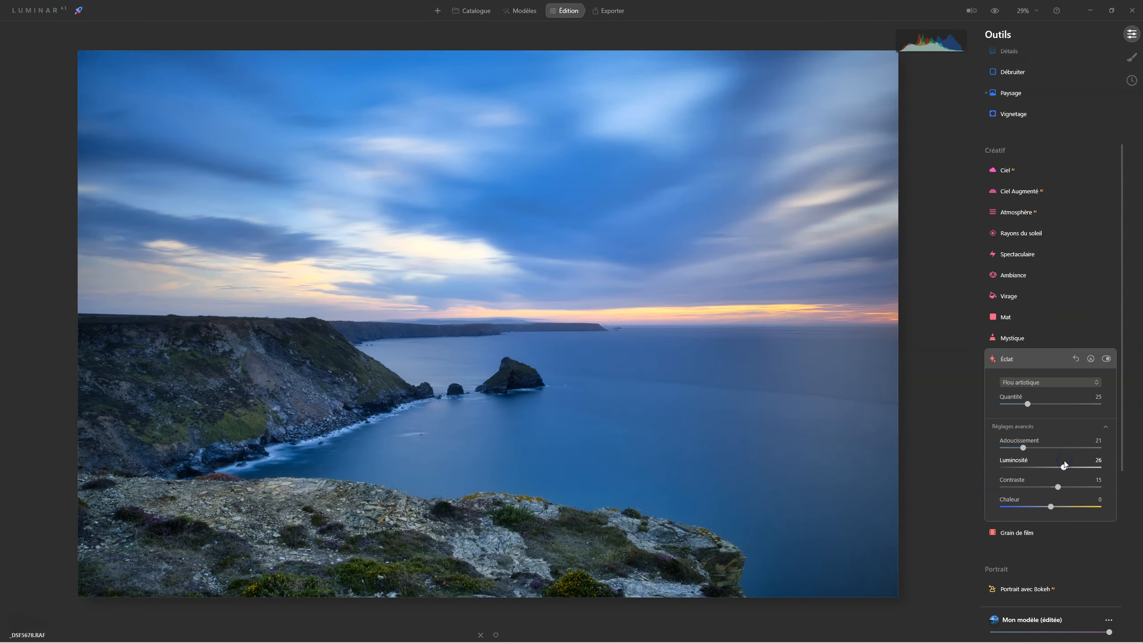
left_click(1107, 359)
left_click(1107, 358)
left_click(1107, 359)
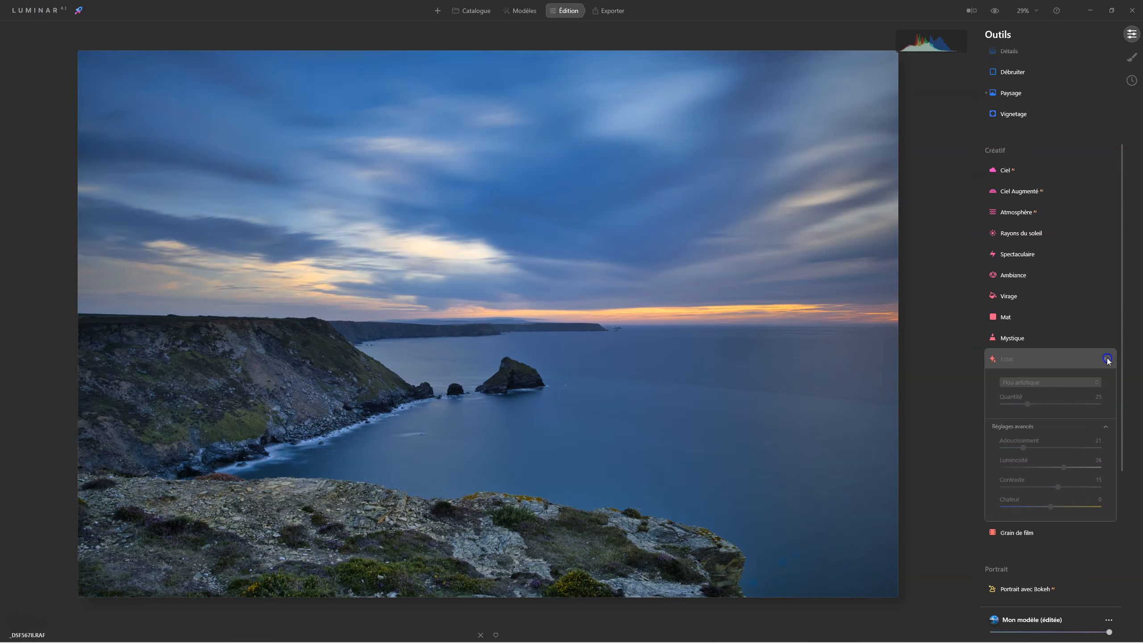
left_click(1108, 358)
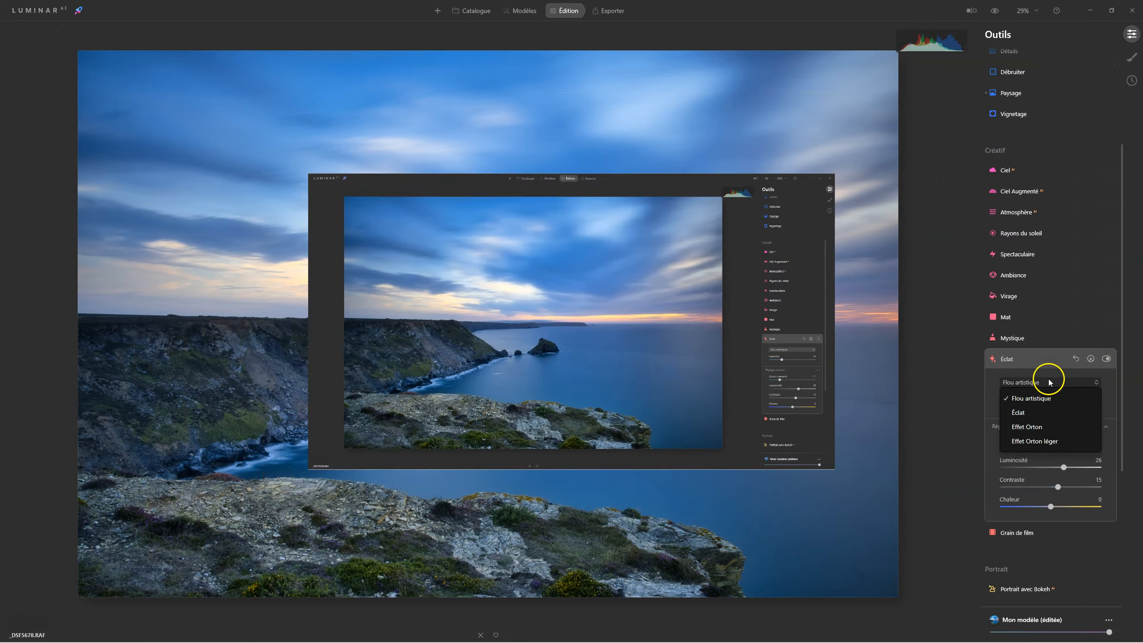
left_click(1046, 373)
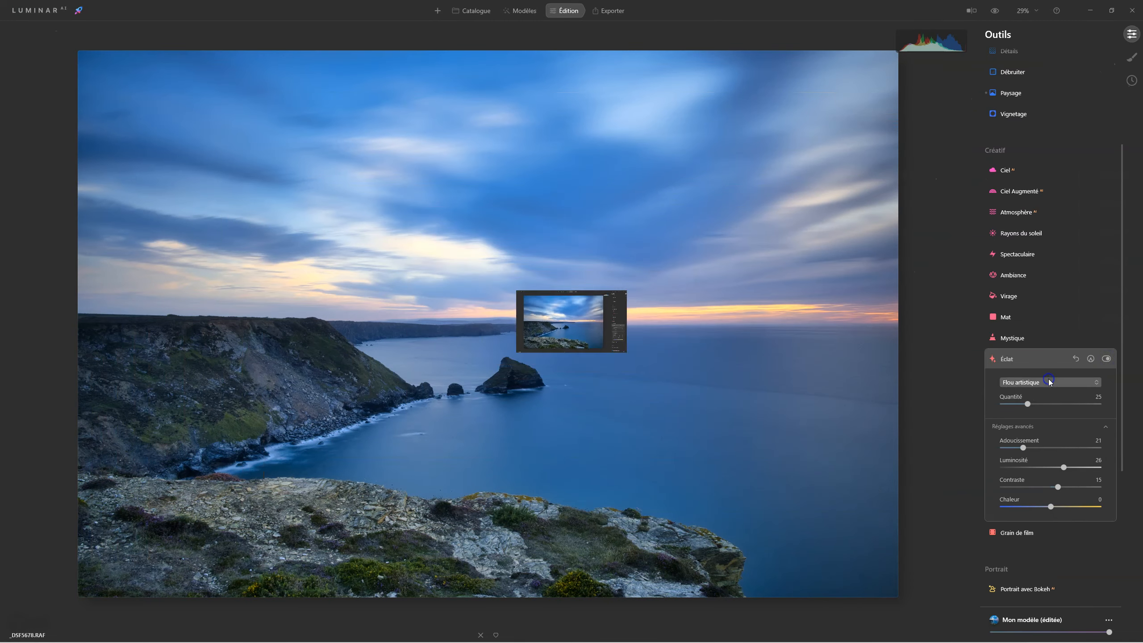
- Erase the Éclat effect from the foreground rocks with the mask eraser, raising its opacity from 20 to 100
left_click(1091, 358)
left_click(1077, 400)
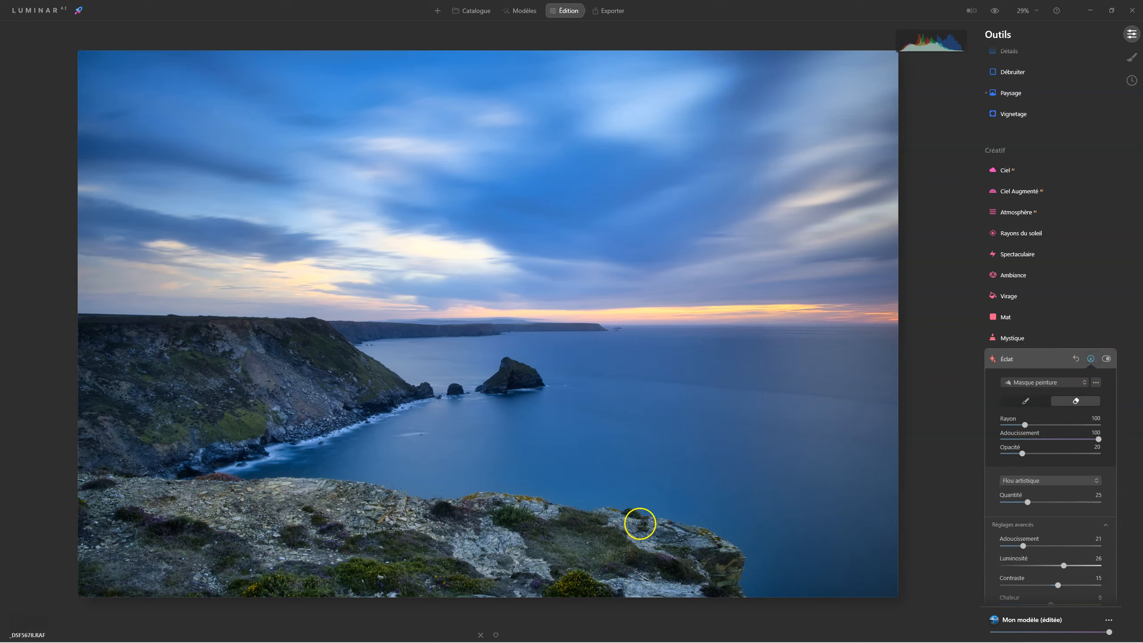
mouse_move(450, 537)
left_mouse_down()
mouse_move(511, 556)
mouse_move(495, 563)
left_mouse_up()
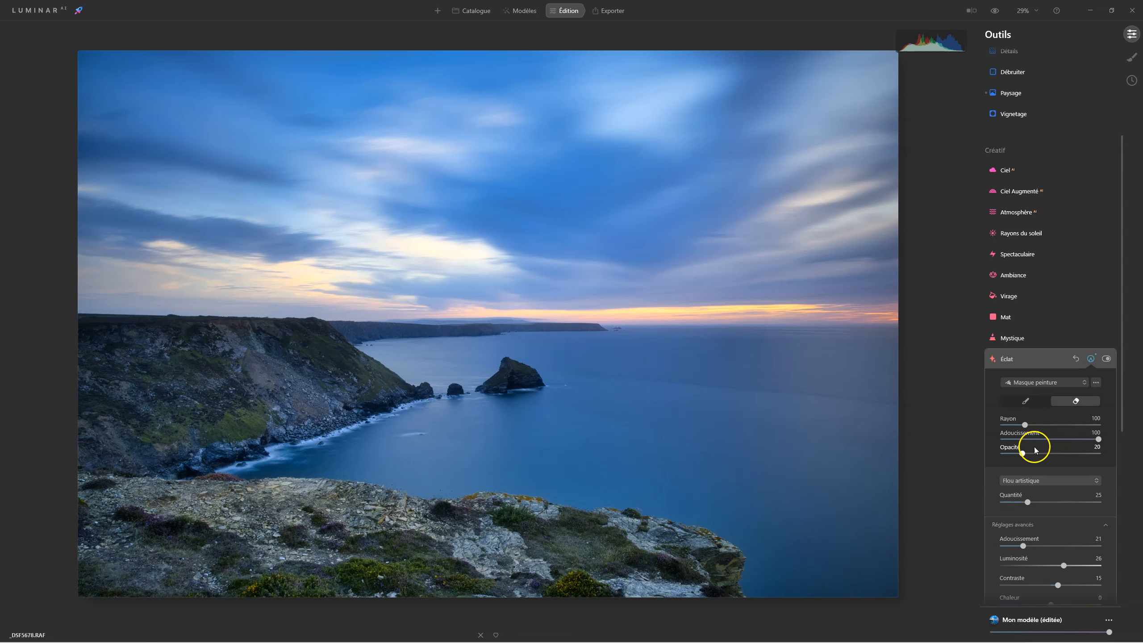
left_click_drag(1022, 453, 1141, 452)
mouse_move(463, 547)
left_mouse_down()
mouse_move(495, 562)
mouse_move(476, 543)
left_mouse_up()
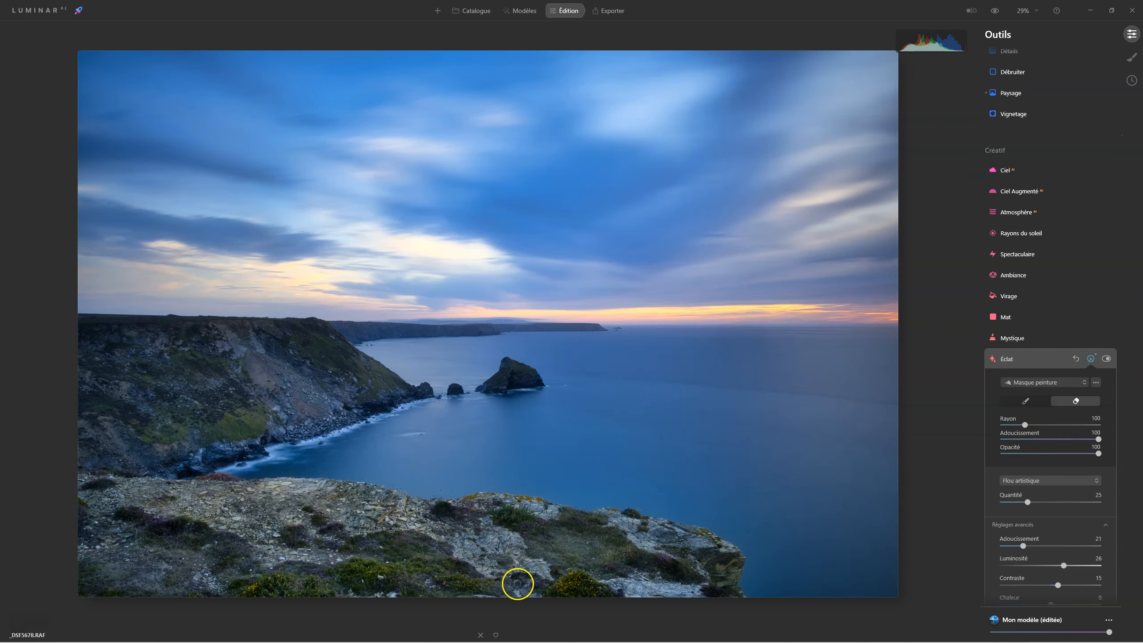
mouse_move(404, 522)
left_mouse_down()
mouse_move(294, 512)
mouse_move(394, 528)
mouse_move(288, 512)
left_mouse_up()
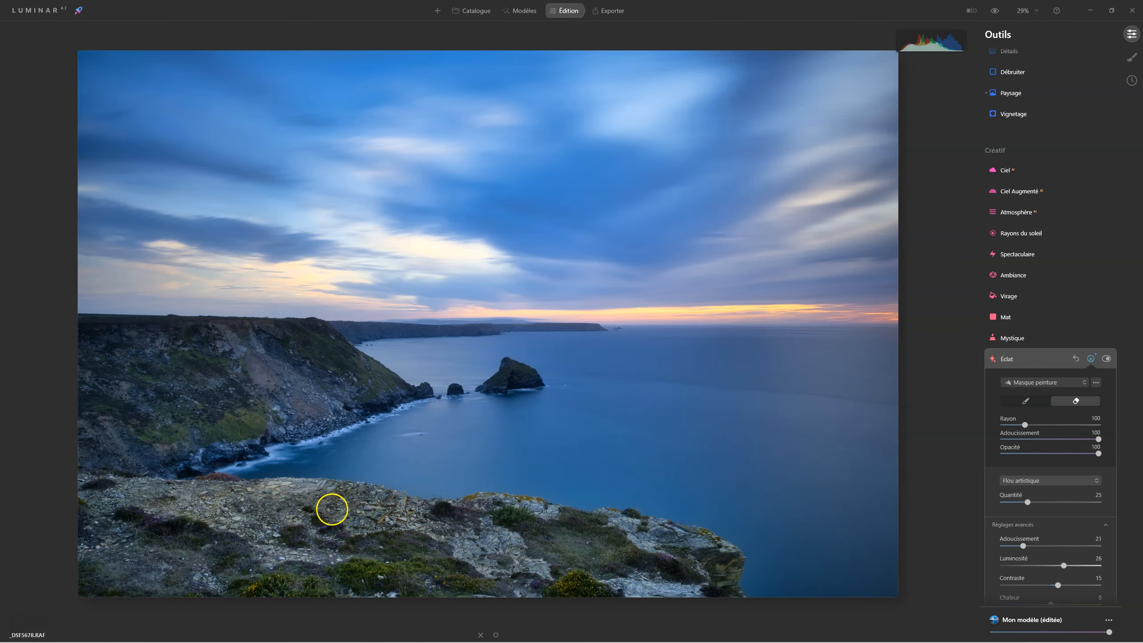
mouse_move(155, 500)
left_mouse_down()
mouse_move(313, 554)
mouse_move(283, 540)
mouse_move(536, 567)
mouse_move(483, 534)
mouse_move(676, 578)
mouse_move(625, 557)
mouse_move(643, 549)
mouse_move(696, 564)
mouse_move(639, 587)
mouse_move(677, 578)
mouse_move(57, 541)
mouse_move(408, 613)
left_mouse_up()
mouse_move(108, 569)
left_mouse_down()
mouse_move(192, 605)
mouse_move(81, 535)
mouse_move(93, 508)
mouse_move(152, 537)
left_mouse_up()
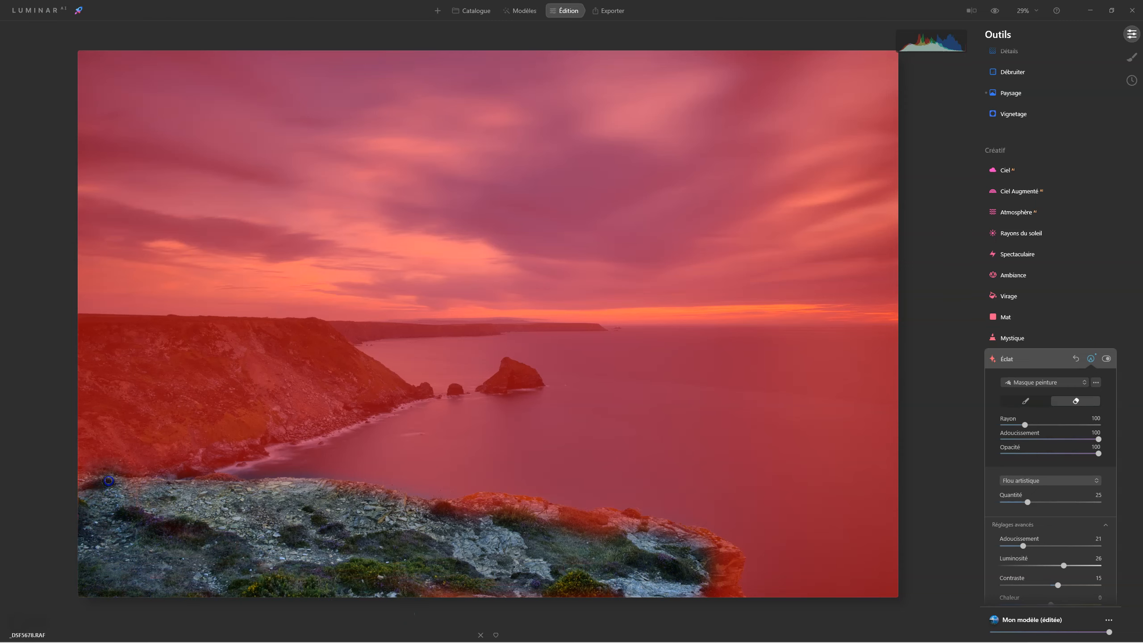
- Erase the Éclat effect from the cliff along the shore and compare the photo with and without the effect
mouse_move(263, 401)
left_mouse_down()
mouse_move(248, 373)
mouse_move(306, 396)
mouse_move(258, 360)
mouse_move(302, 402)
mouse_move(243, 439)
mouse_move(362, 544)
mouse_move(413, 556)
mouse_move(164, 396)
mouse_move(95, 443)
mouse_move(148, 467)
mouse_move(288, 432)
mouse_move(373, 447)
mouse_move(327, 379)
mouse_move(339, 389)
left_mouse_up()
mouse_move(471, 458)
left_mouse_down()
mouse_move(148, 514)
mouse_move(740, 516)
mouse_move(1138, 396)
left_mouse_up()
left_click(1108, 359)
left_click(1108, 359)
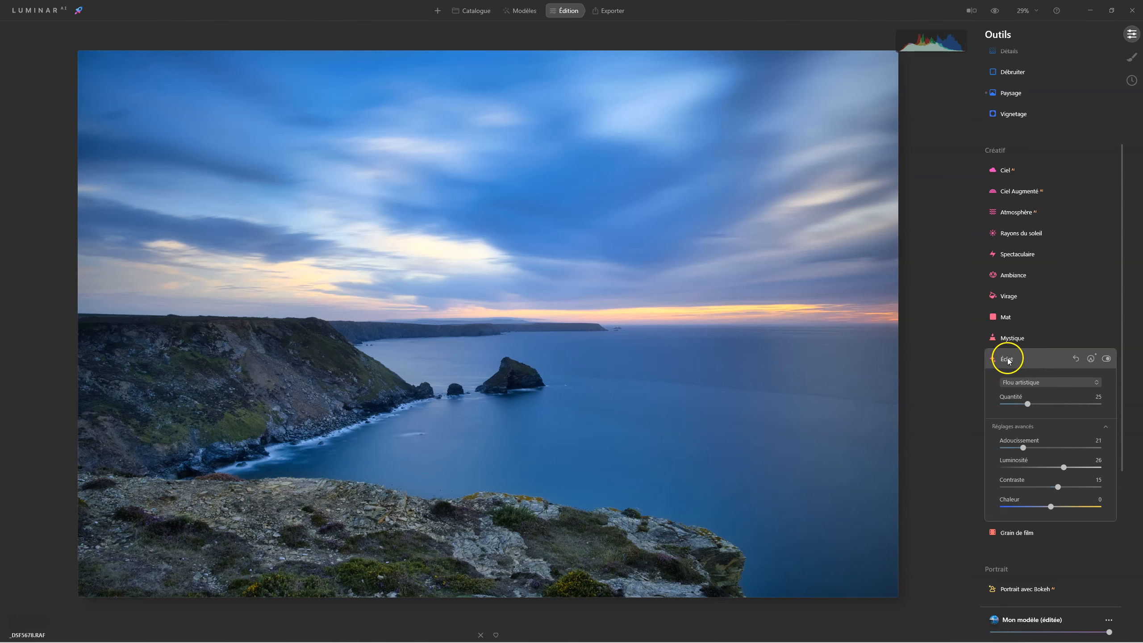
- Add a Mystique effect to the photo with Quantité 14
left_click(1012, 337)
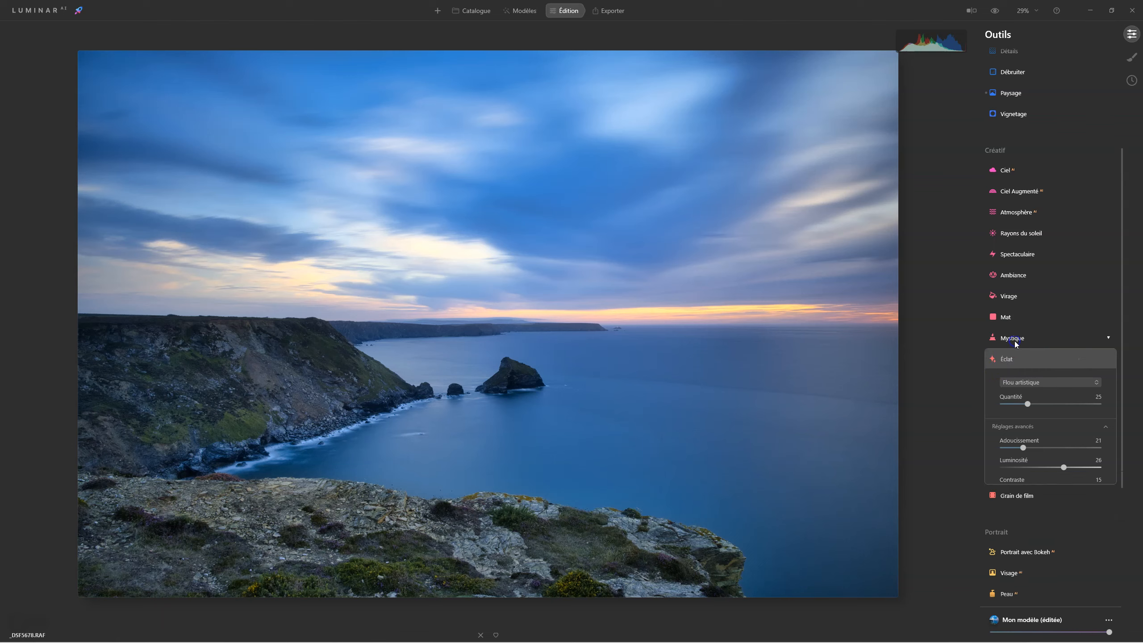
left_click_drag(1003, 368, 1015, 367)
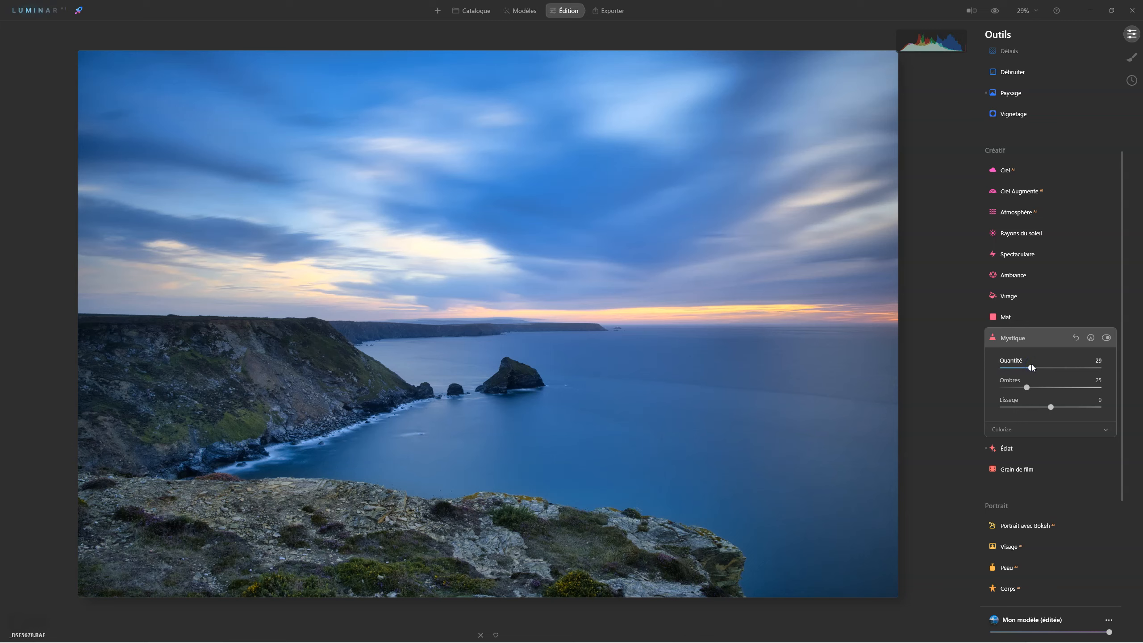
left_click_drag(1031, 368, 1052, 367)
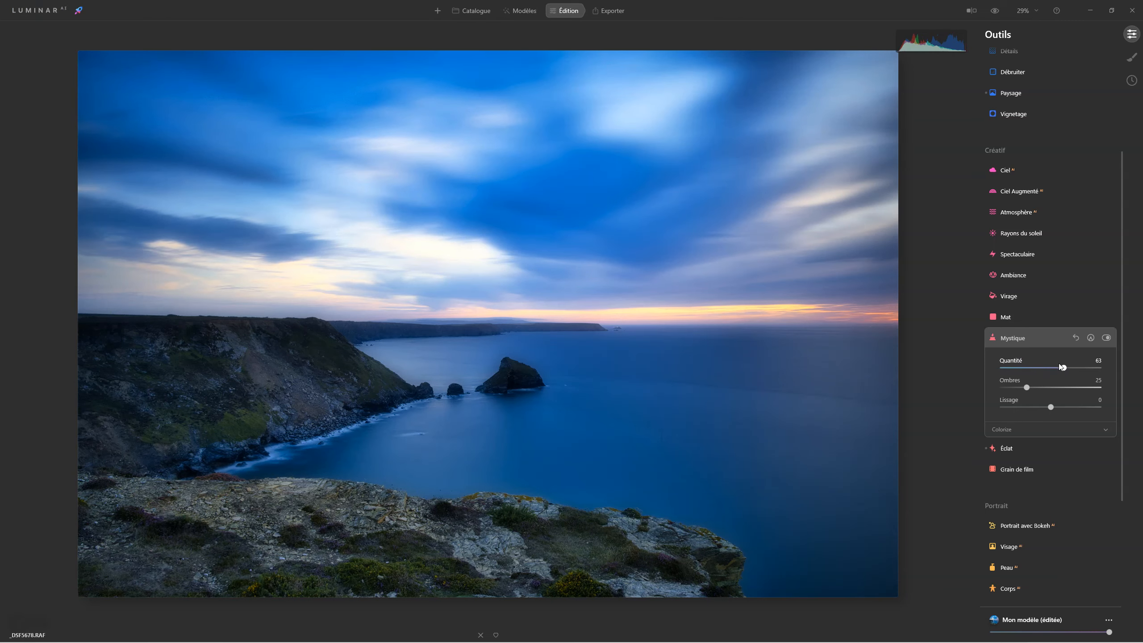
left_click(1066, 368)
left_click_drag(1039, 369, 1025, 370)
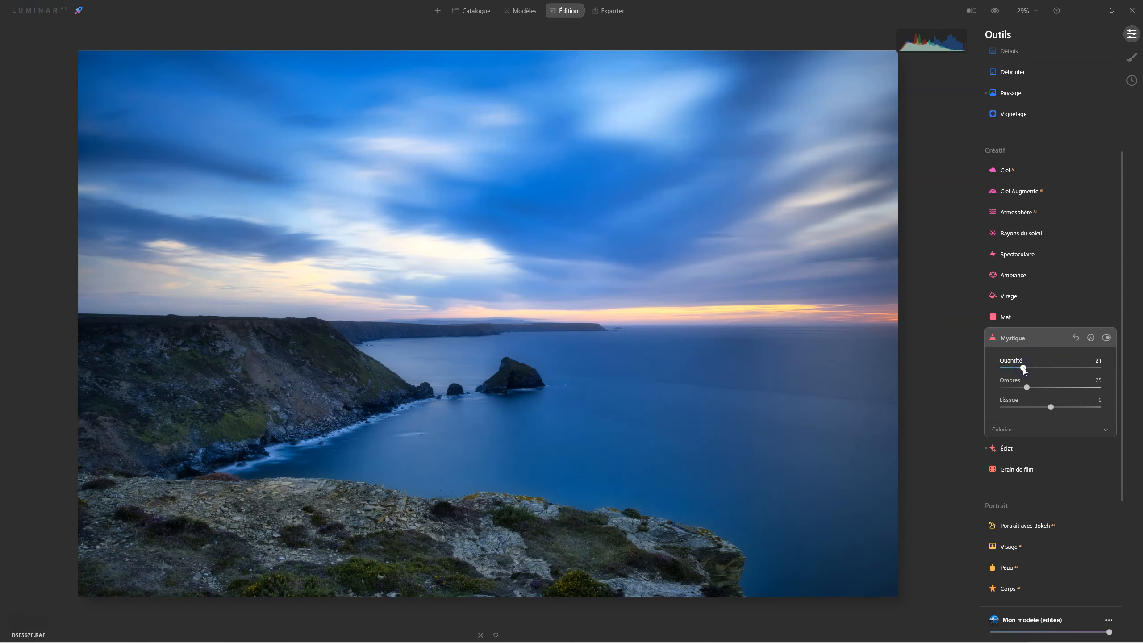
- Copy the painted mask from the Éclat effect and paste it onto the Mystique effect
left_click(1007, 448)
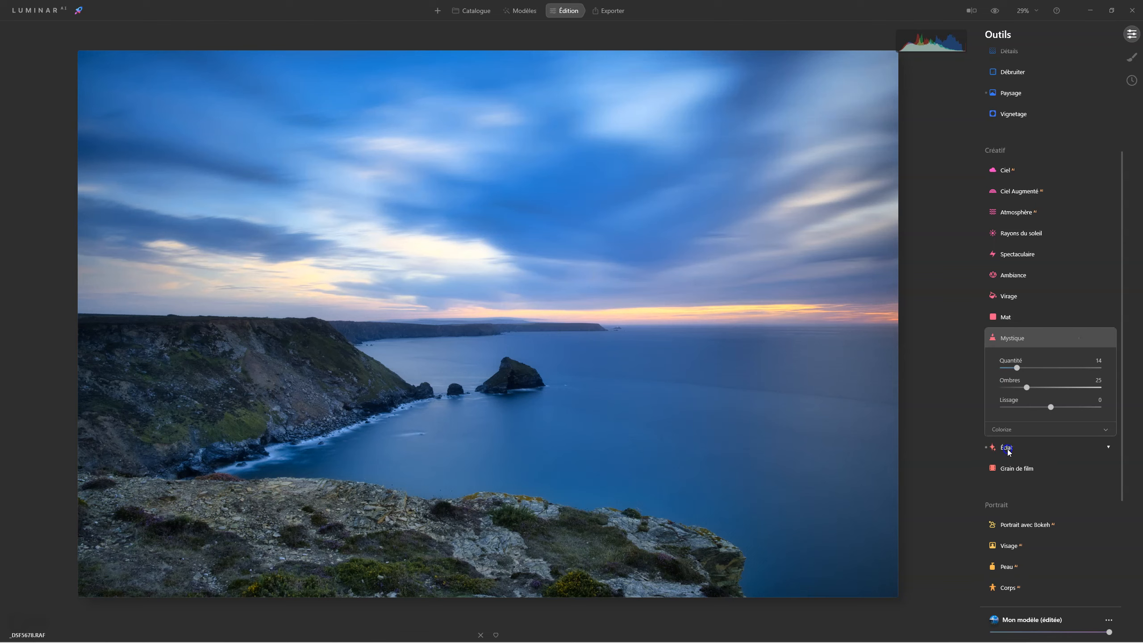
left_click(1091, 359)
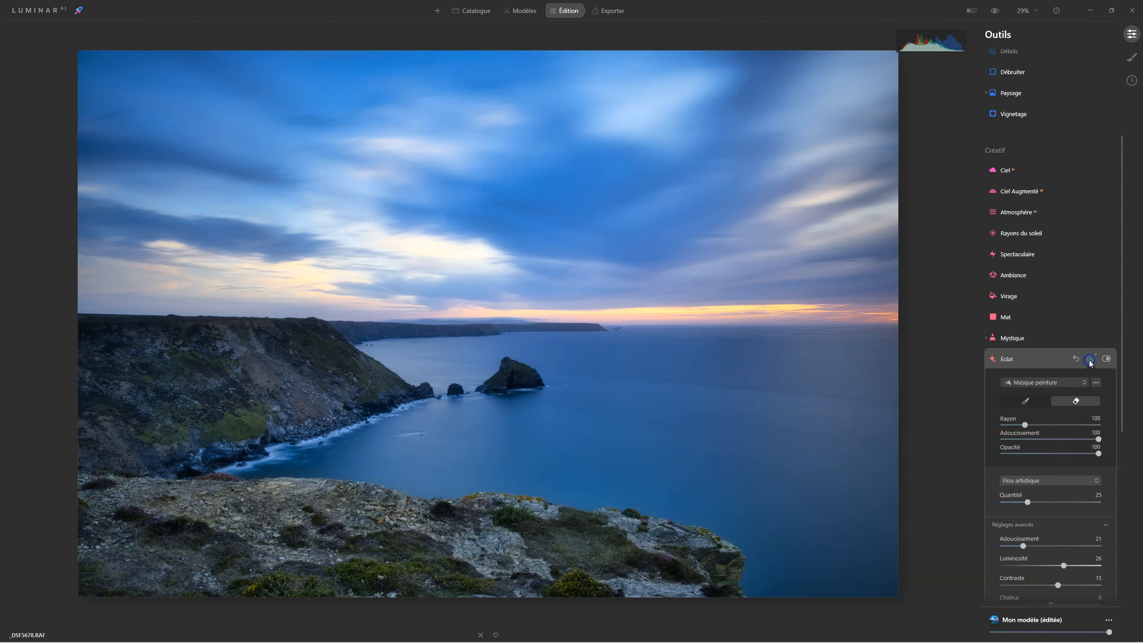
left_click(1096, 383)
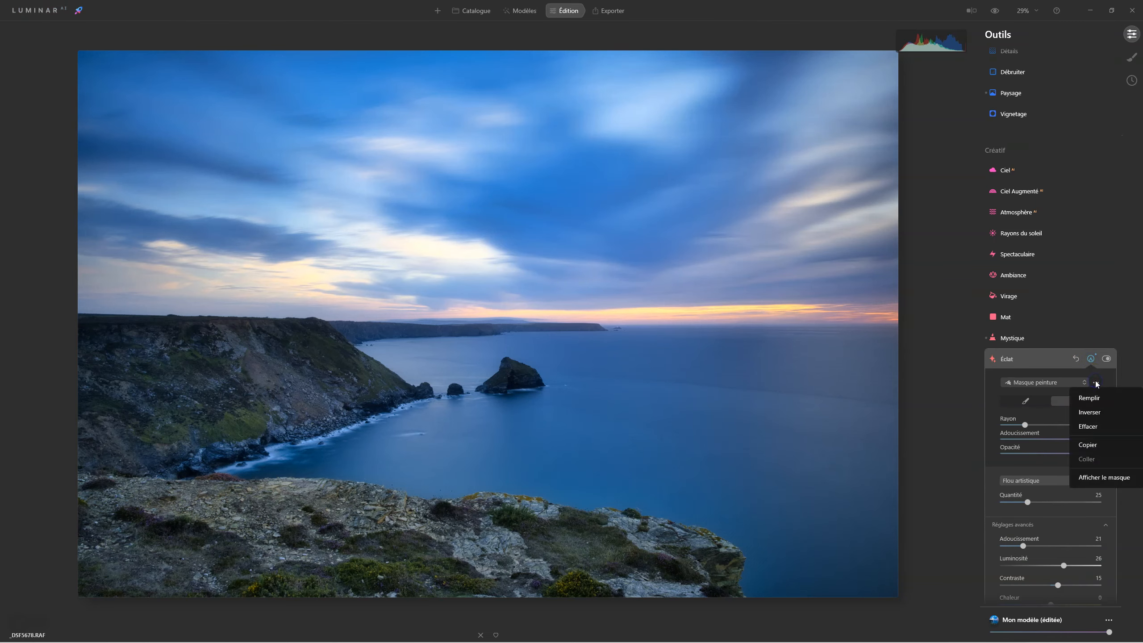
left_click(1087, 445)
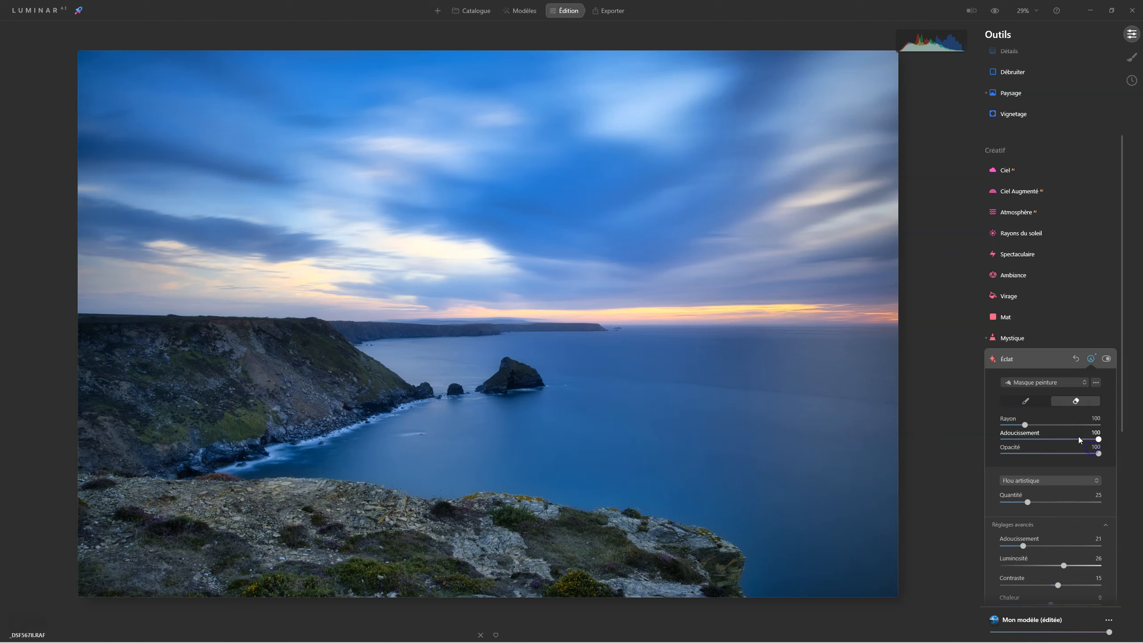
left_click(1016, 341)
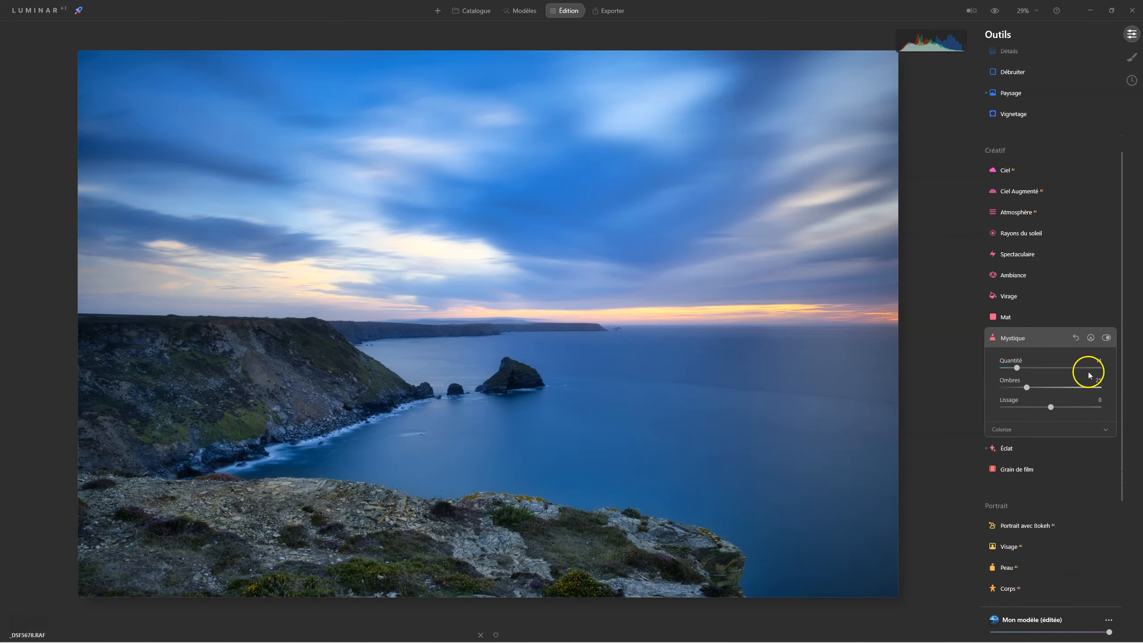
left_click(1092, 338)
left_click(1095, 361)
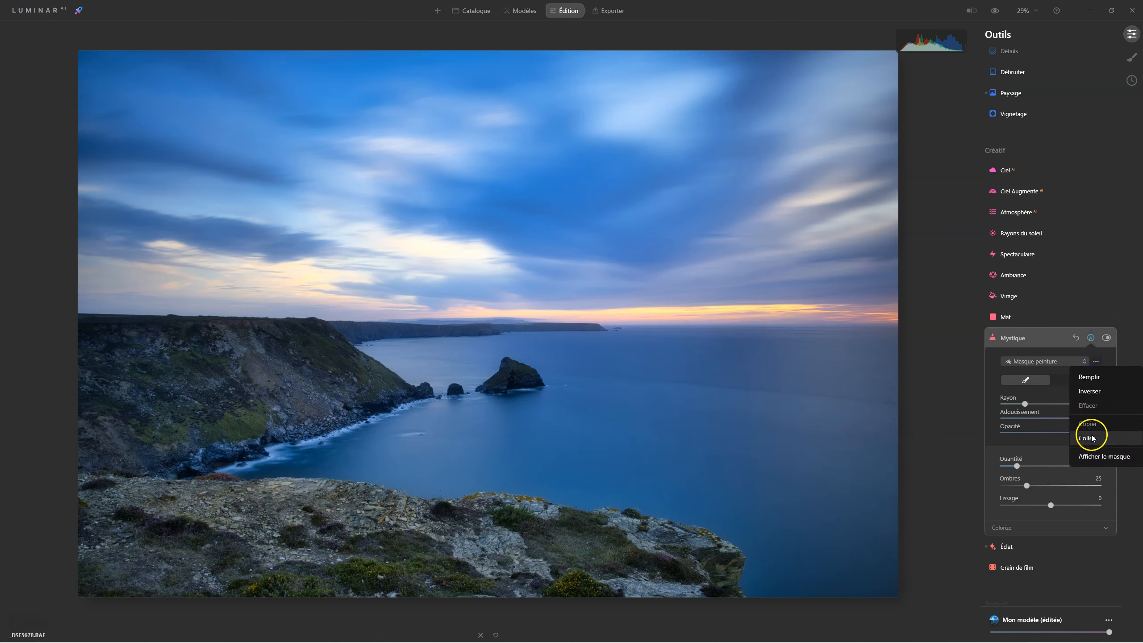
left_click(1087, 438)
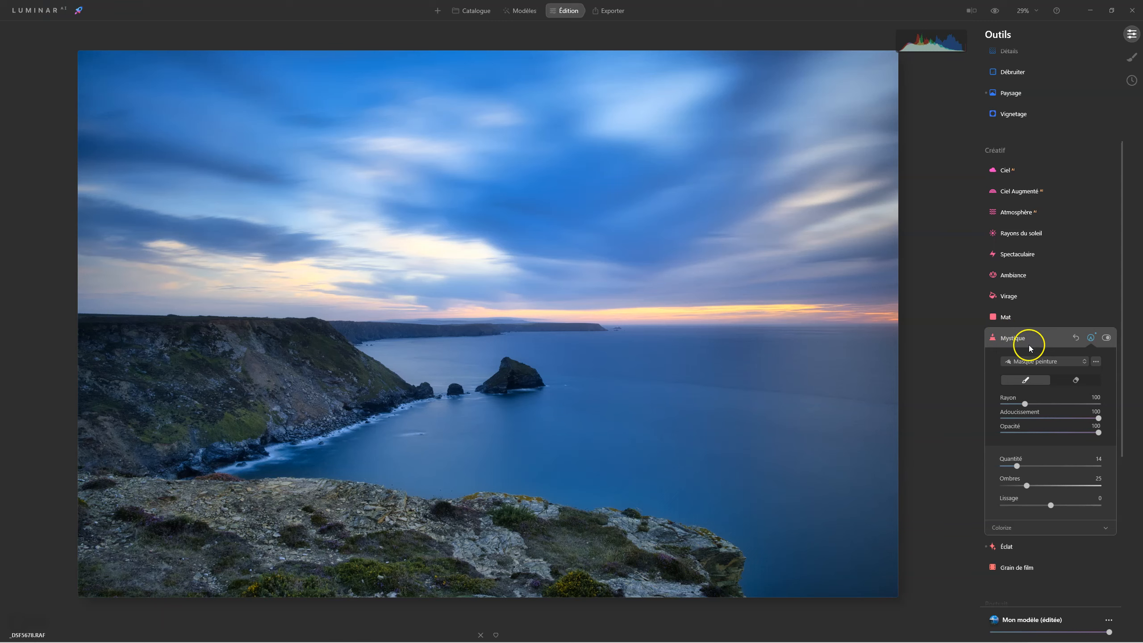
- Display Mystique's pasted mask as an overlay, hide it again, and compare the edited photo with the original
left_click(1096, 362)
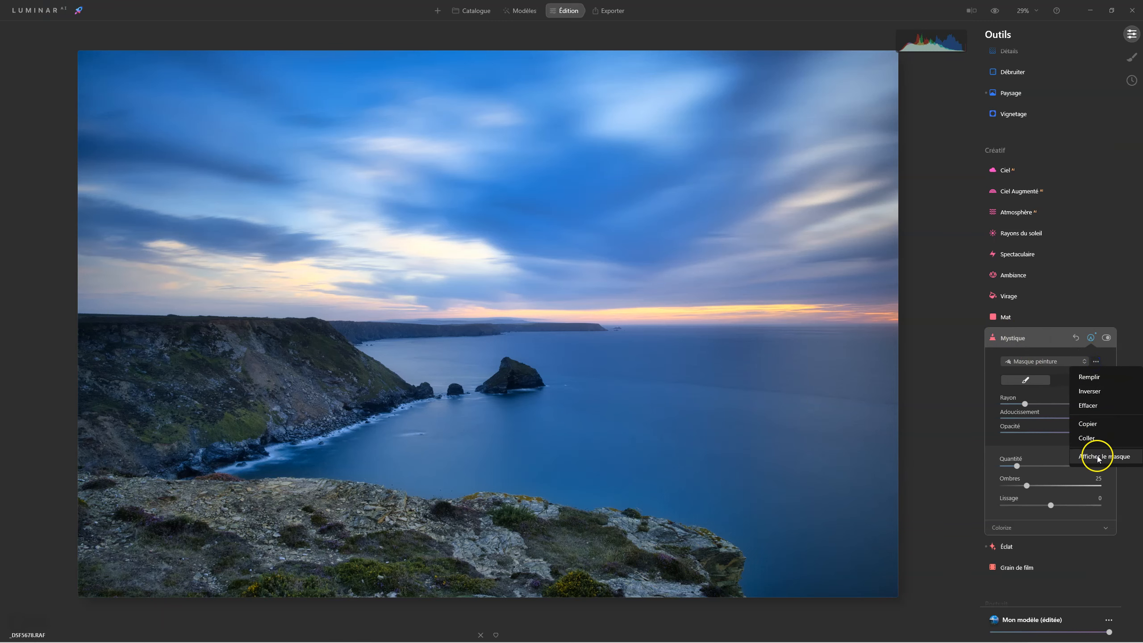
left_click(1098, 457)
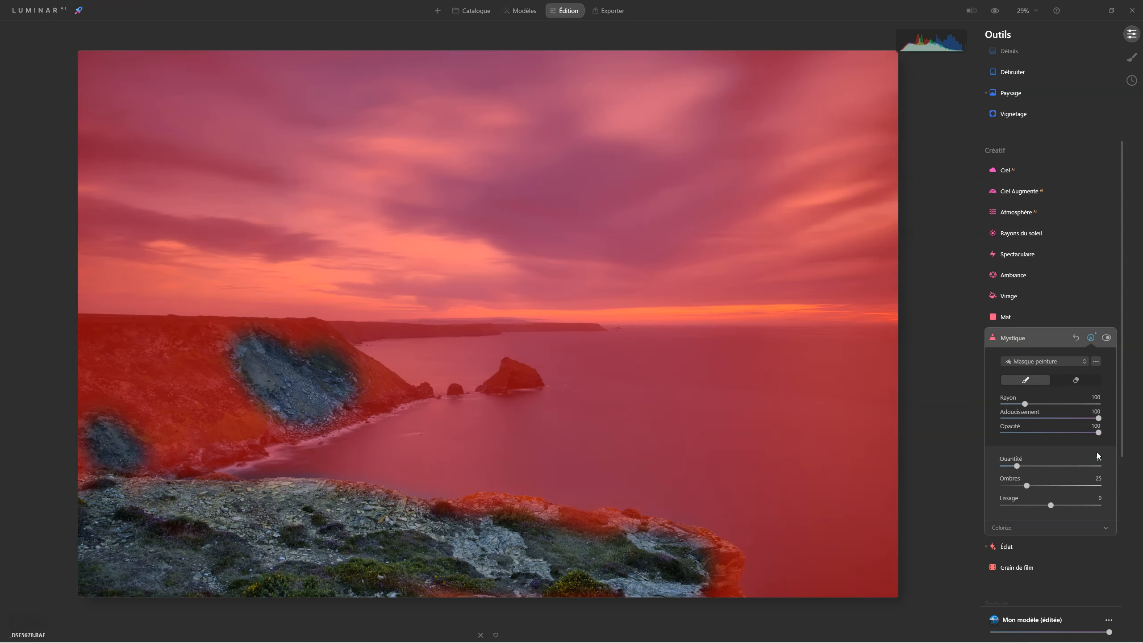
left_click(1096, 362)
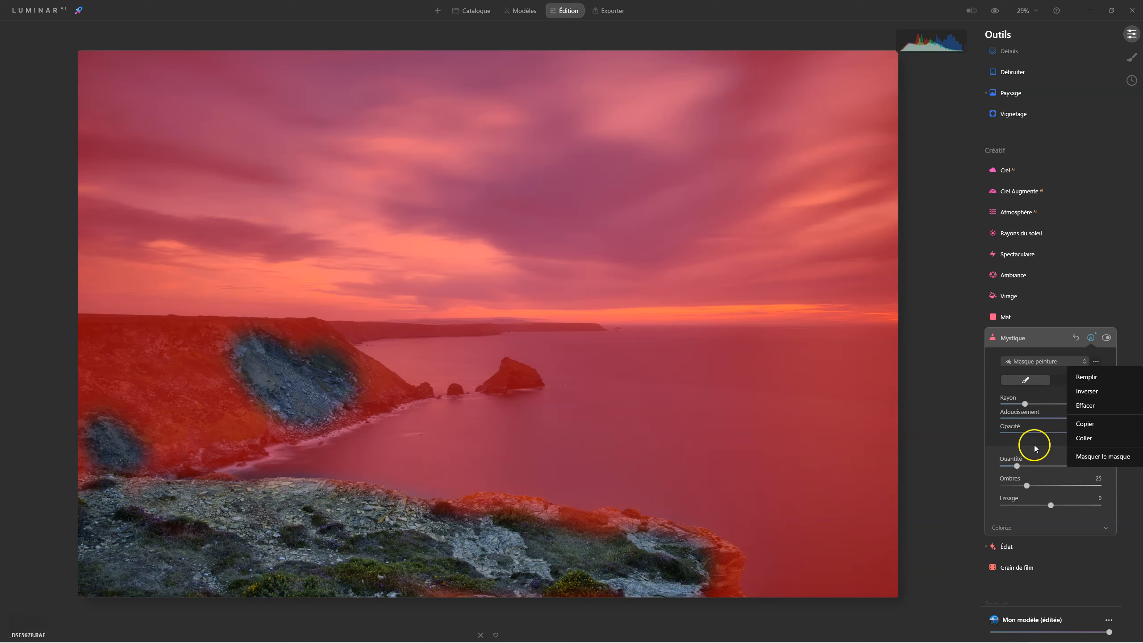
left_click(1097, 458)
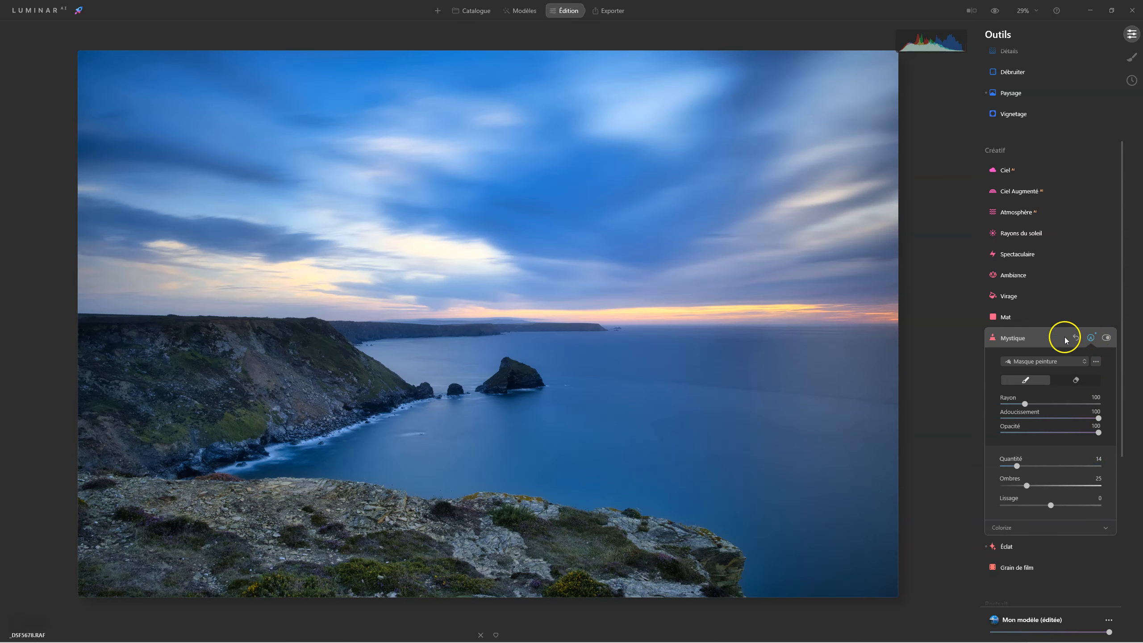
left_click(1091, 338)
left_click(1026, 338)
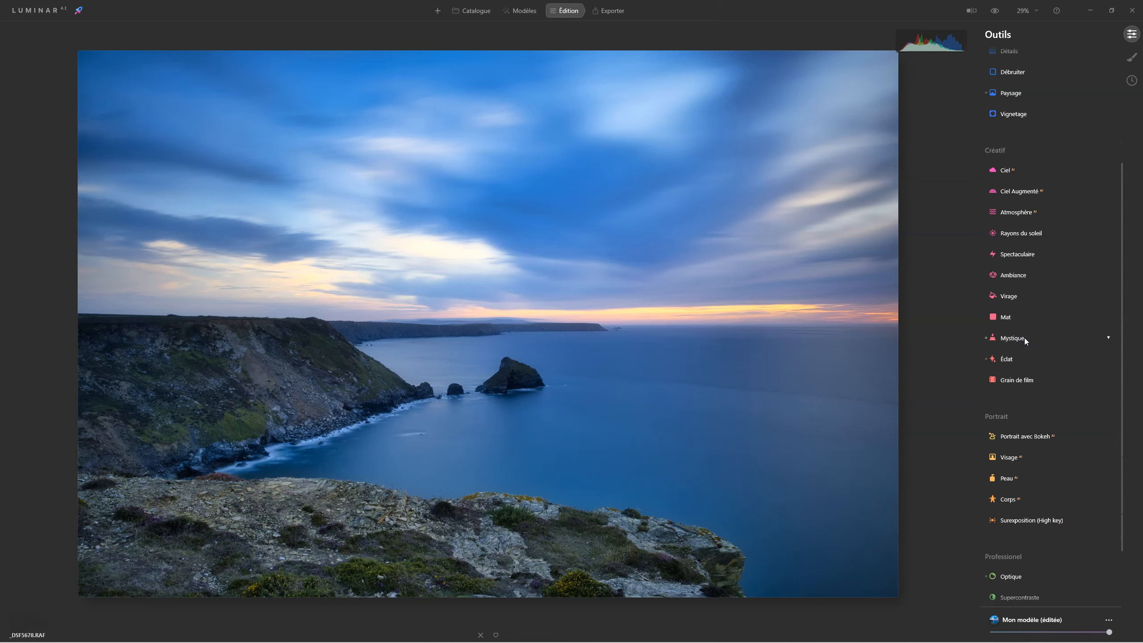
left_click(996, 12)
left_click(996, 13)
- In Supercontraste, set highlight contrast to 43 with balance 24, midtone contrast to 39 with balance 21, and shadow contrast to 43
scroll(1031, 414, "down", 2)
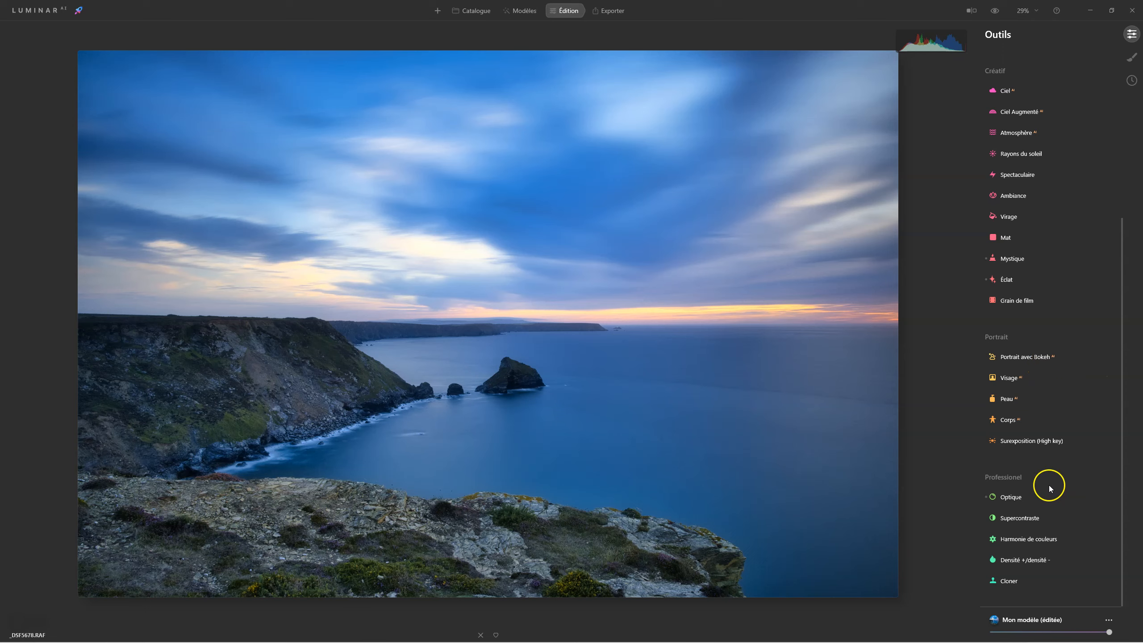
left_click(1019, 519)
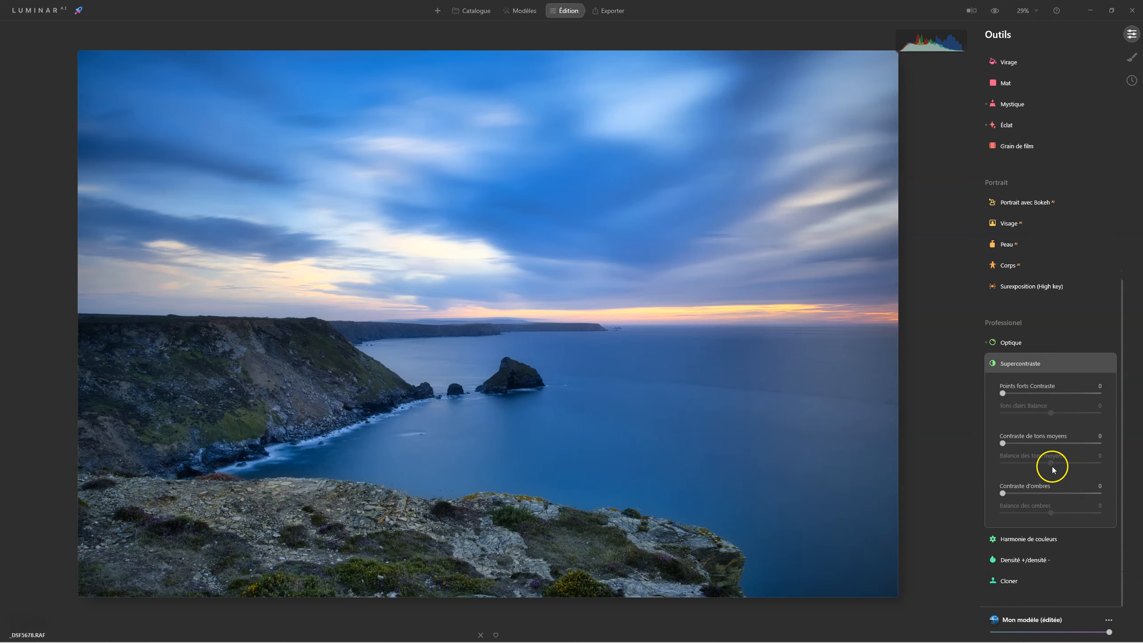
left_click_drag(1031, 494, 1043, 493)
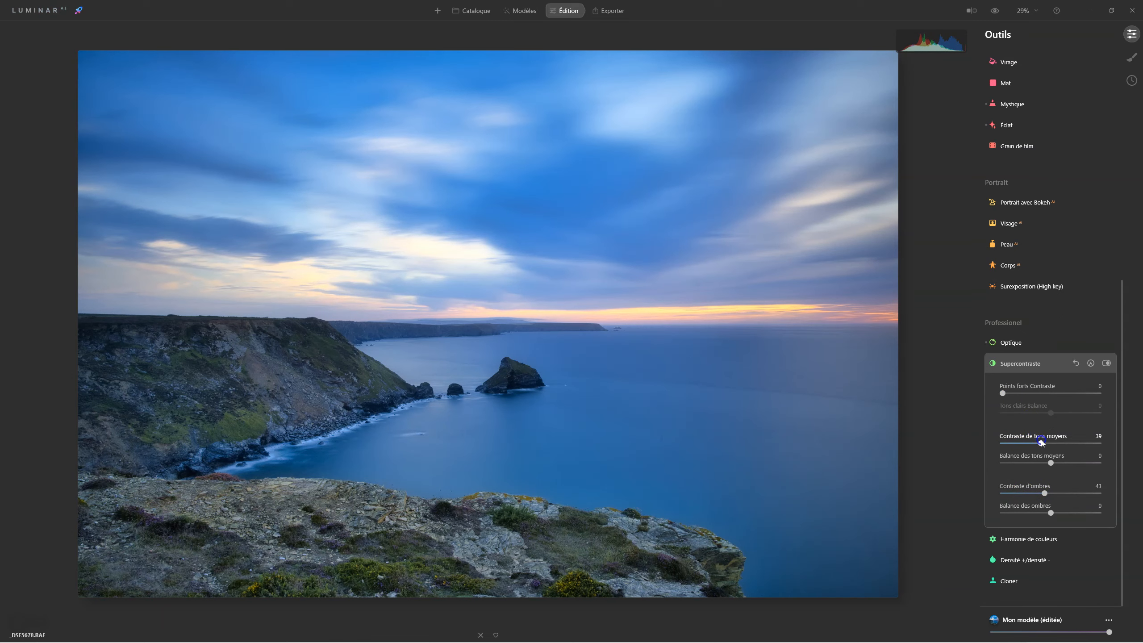
left_click_drag(1003, 391, 1044, 396)
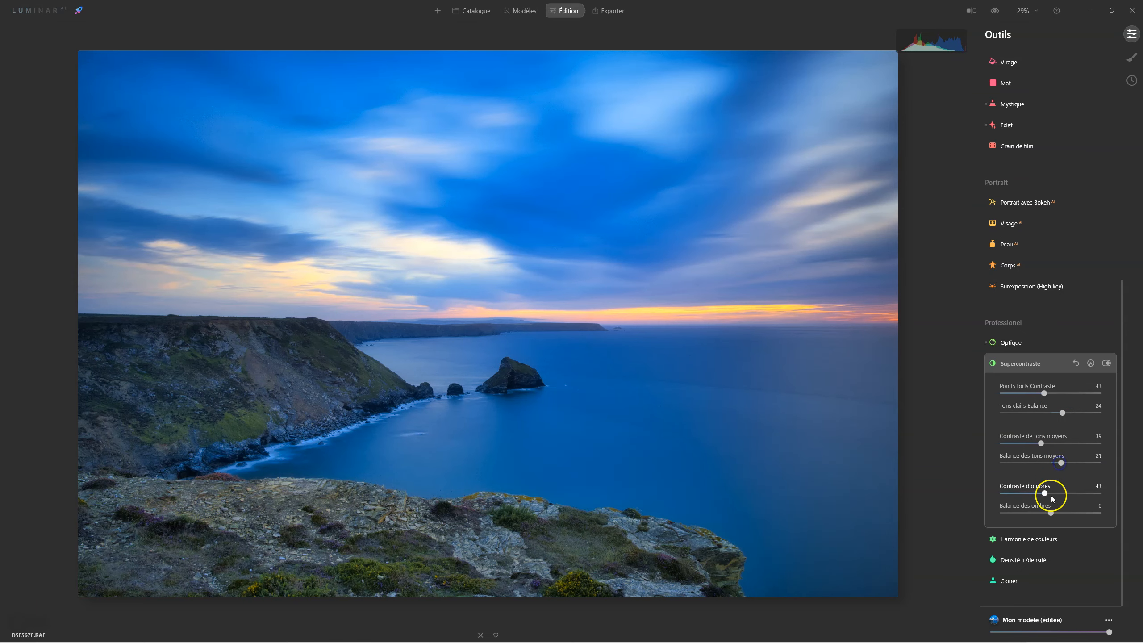
- Set Supercontraste's Balance des ombres to 12 and compare the photo with and without the effect
left_click_drag(1052, 512, 1052, 512)
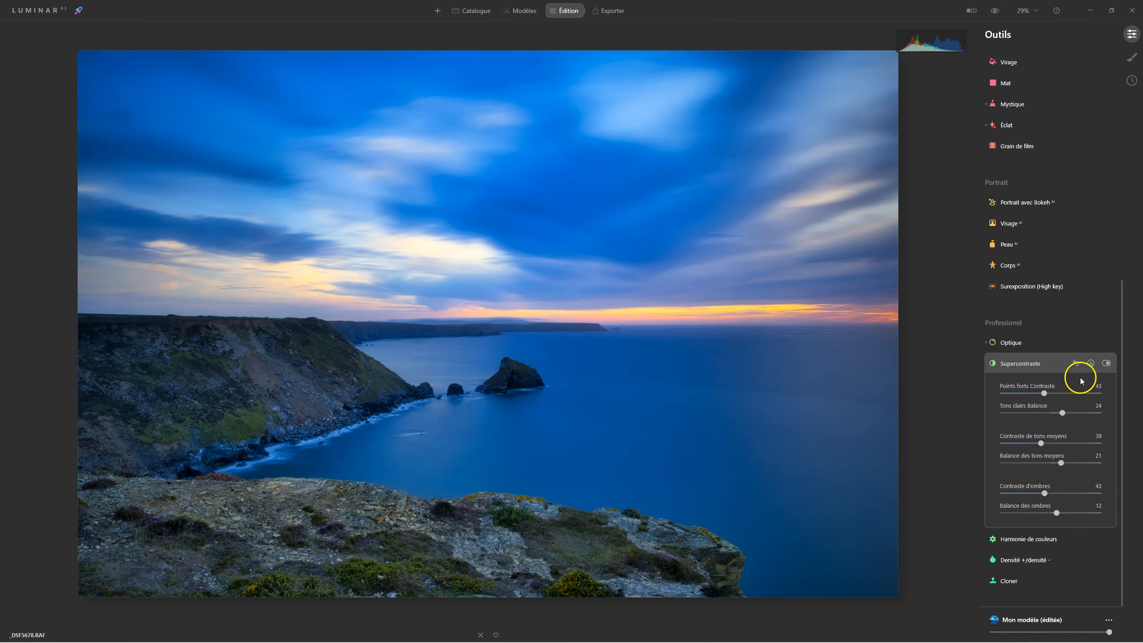
left_click(1106, 364)
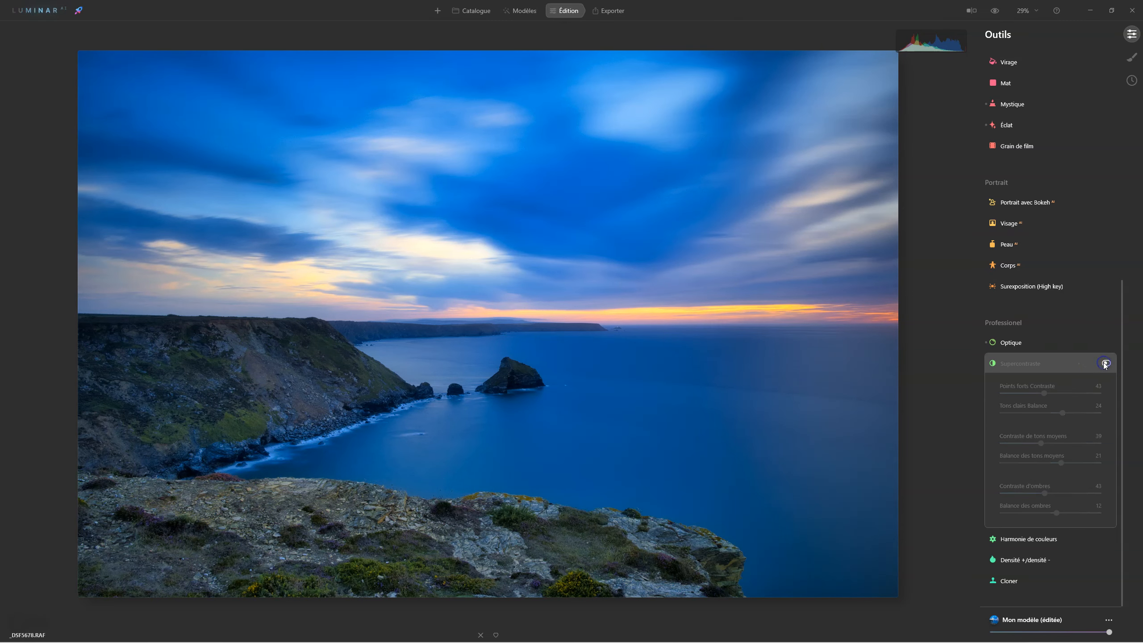
left_click(1106, 364)
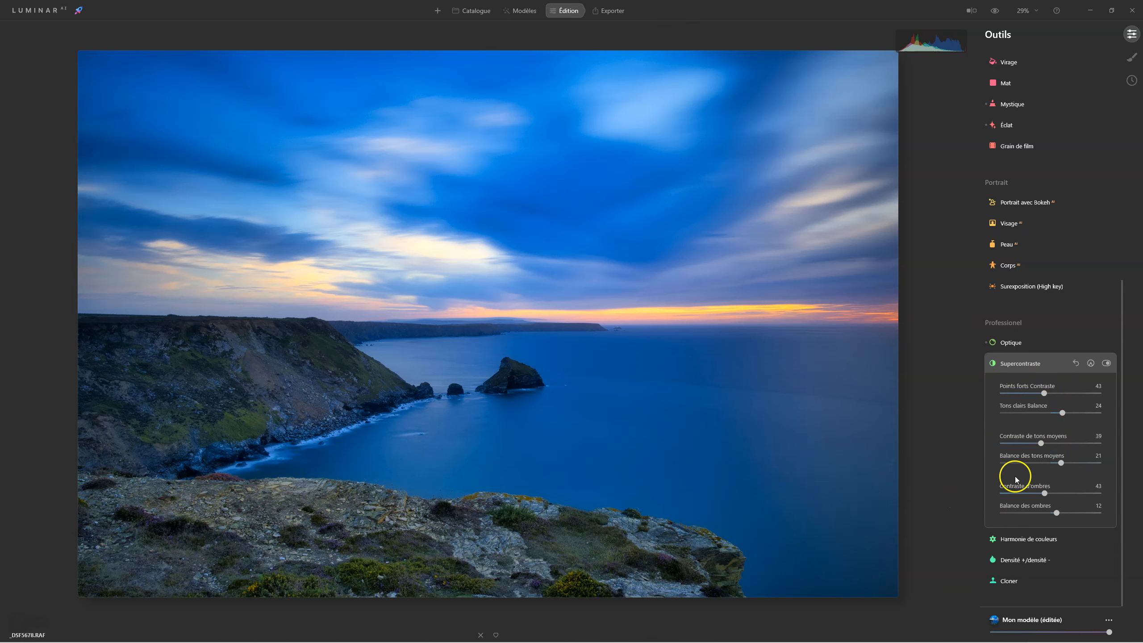
- Set Couleur's Saturation to -27 and Vibrance to 10, comparing the photo with and without the adjustment
scroll(1030, 468, "up", 2)
scroll(1018, 256, "up", 7)
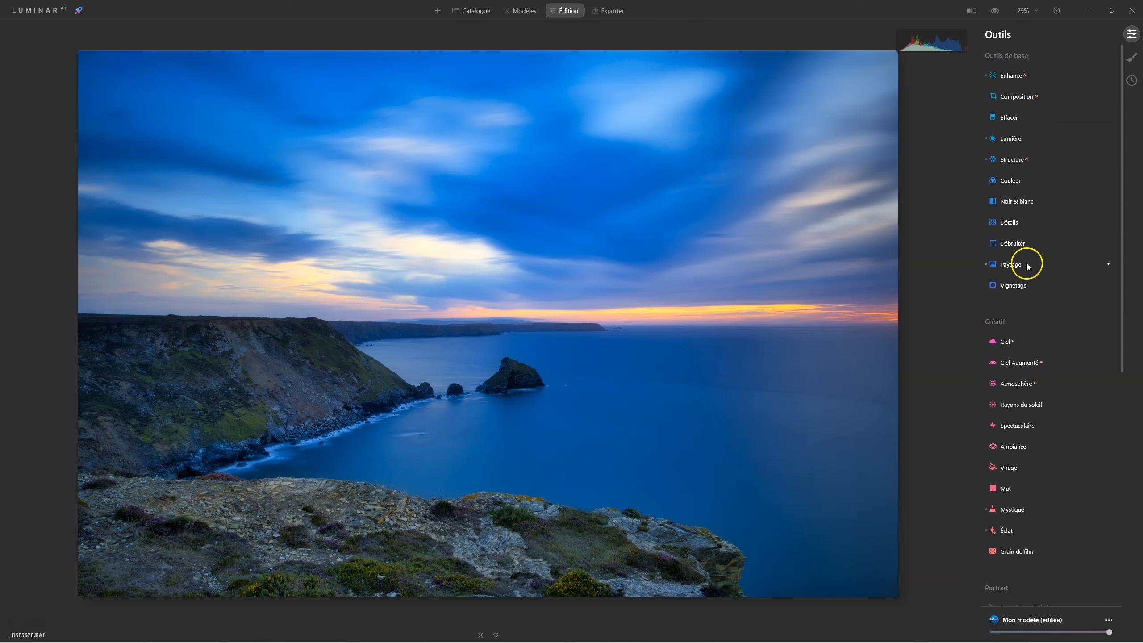
left_click(1020, 180)
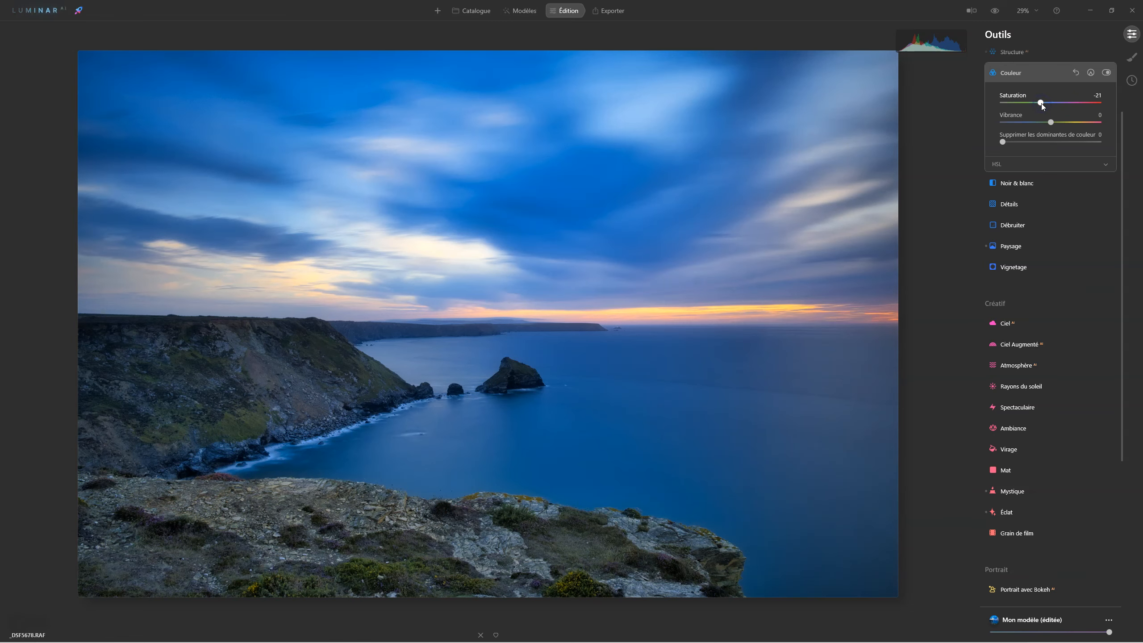
left_click_drag(1042, 104, 1040, 104)
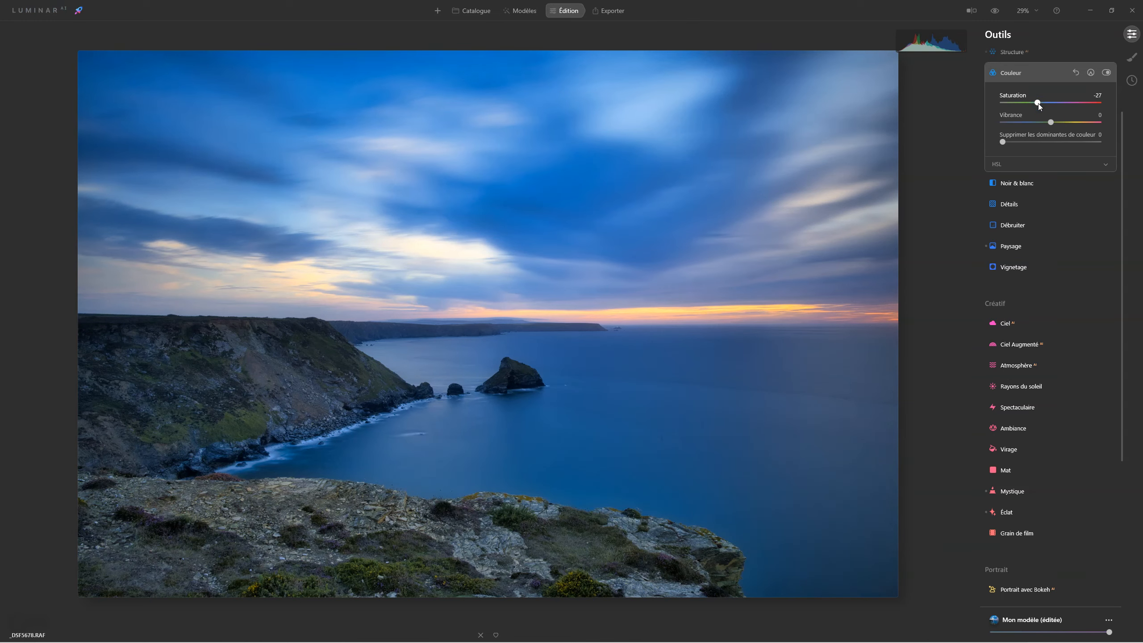
left_click(1106, 72)
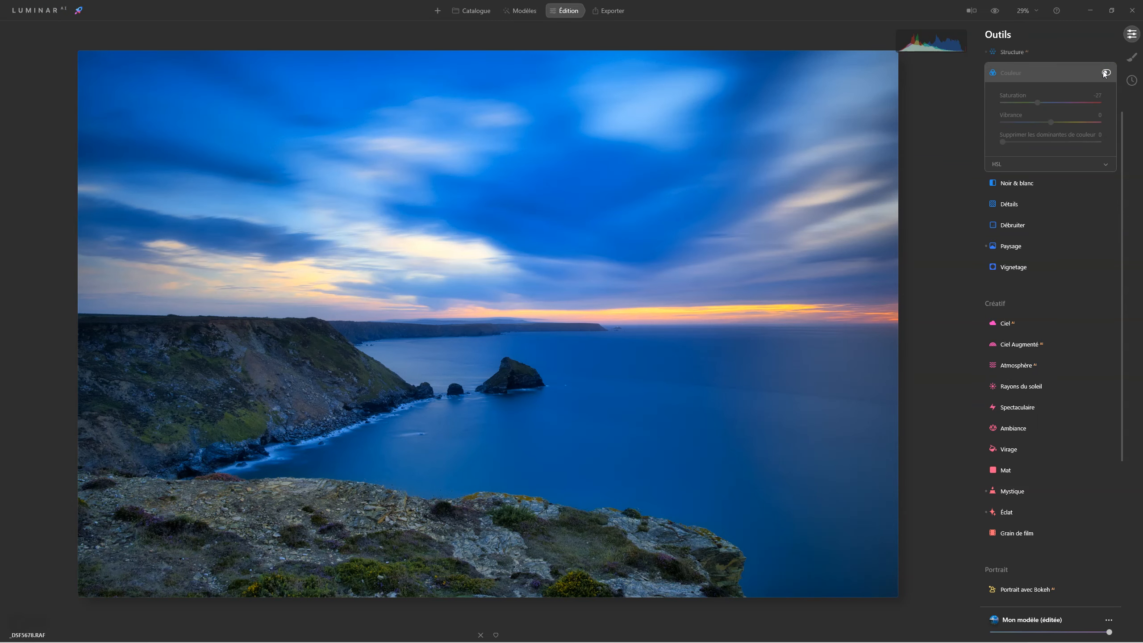
left_click(1106, 72)
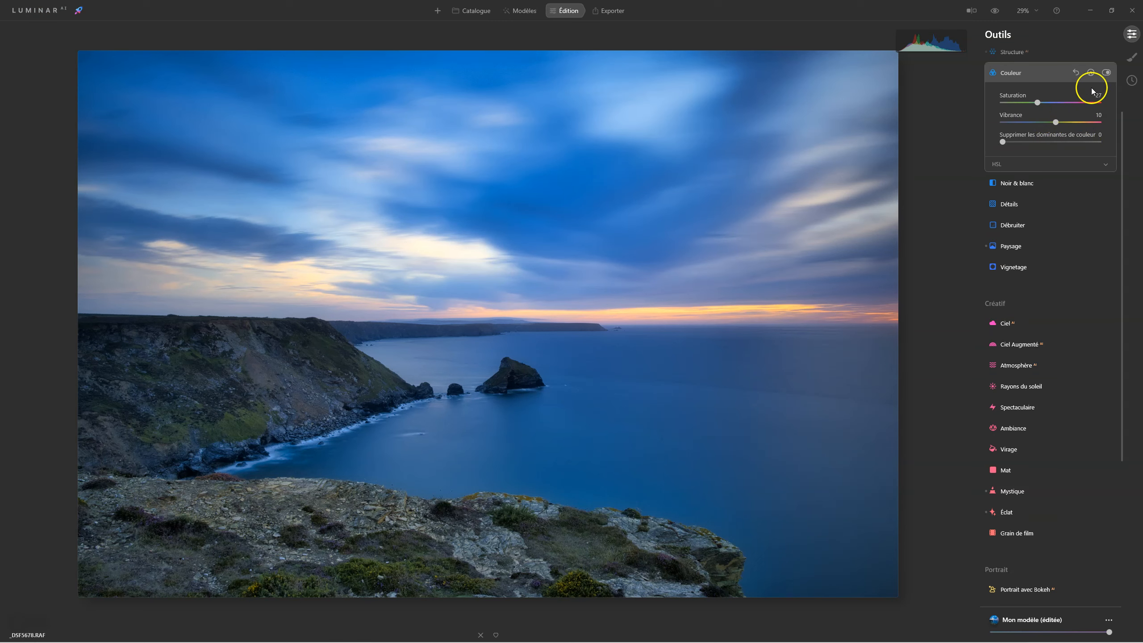
left_click(1107, 73)
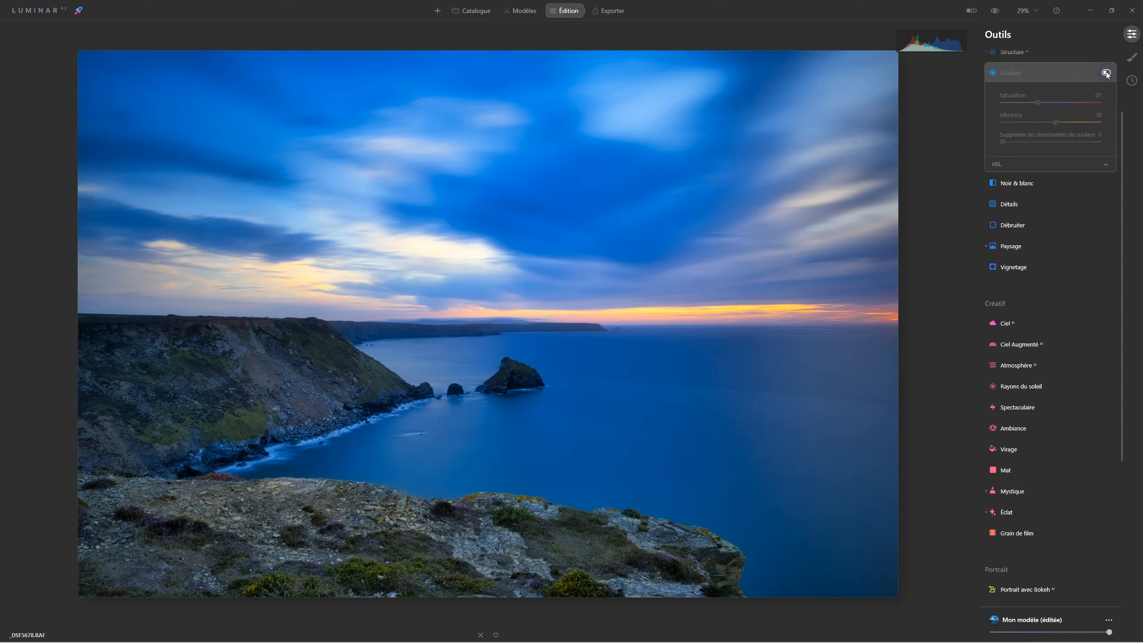
left_click(1106, 73)
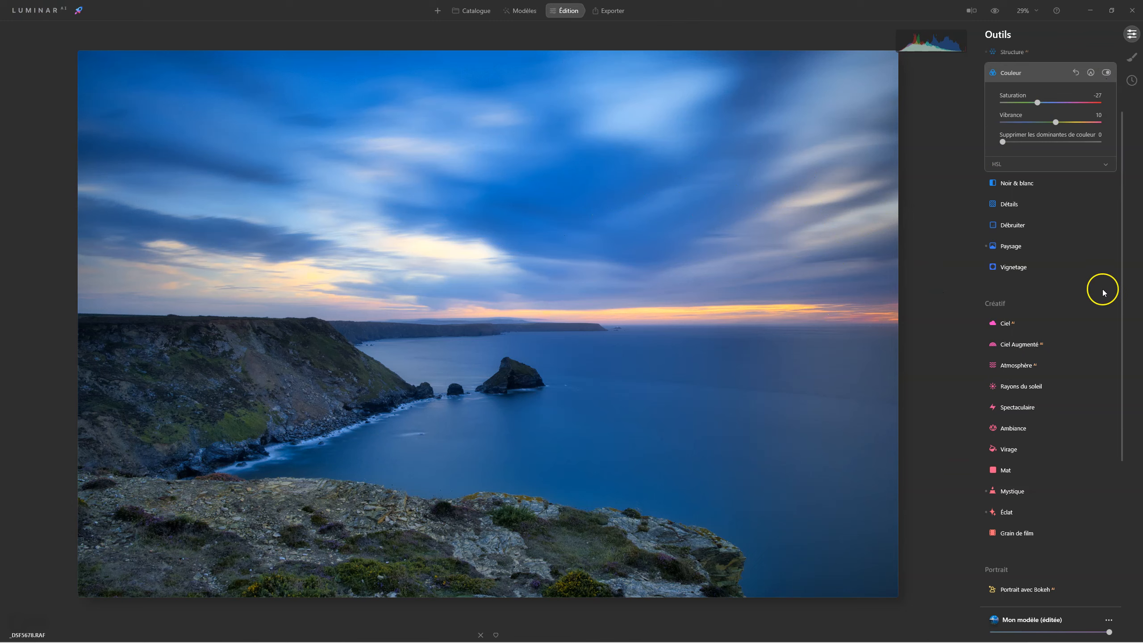
- In Harmonie de couleurs, set Chaleur to 25 and the Hautes lum. color balance to Cyan-Rouge 16
scroll(1064, 292, "down", 5)
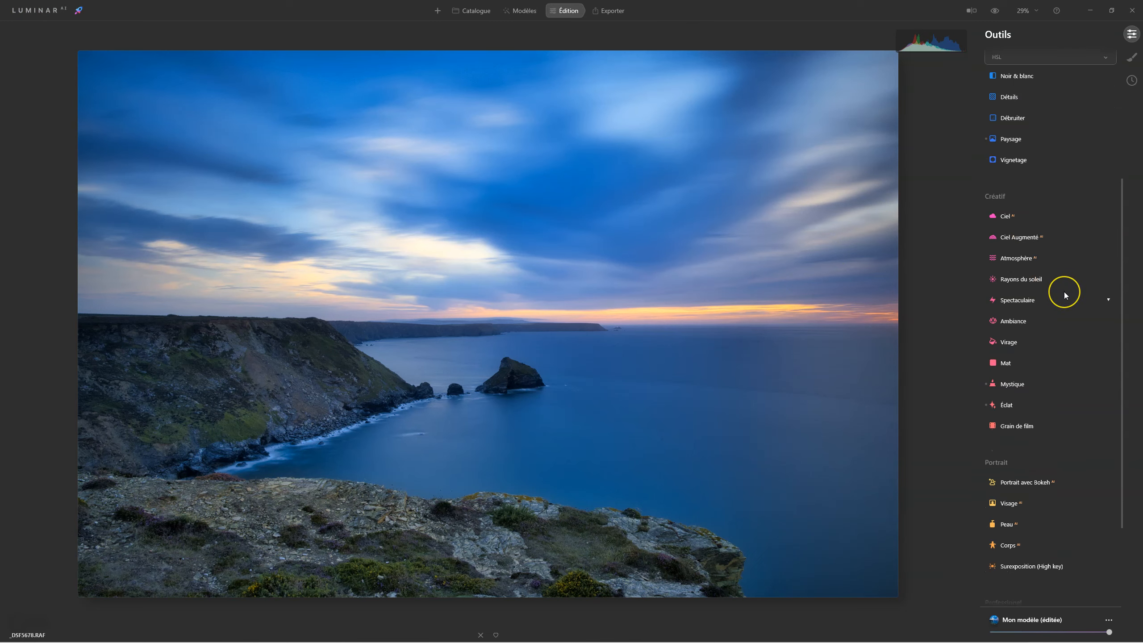
left_click(1030, 540)
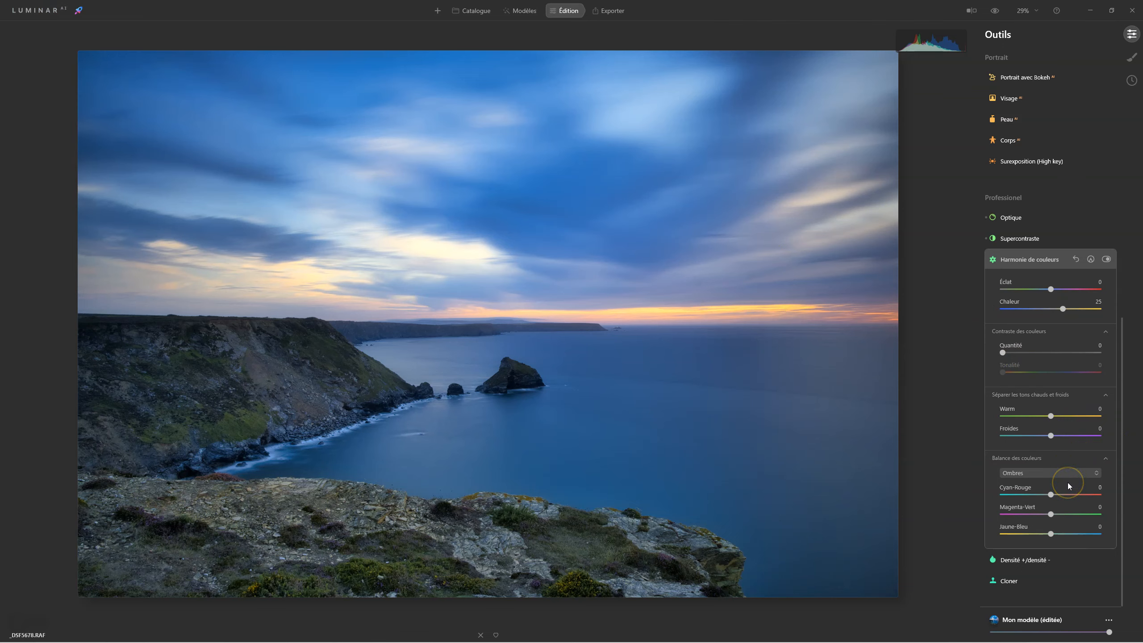
left_click(1051, 495)
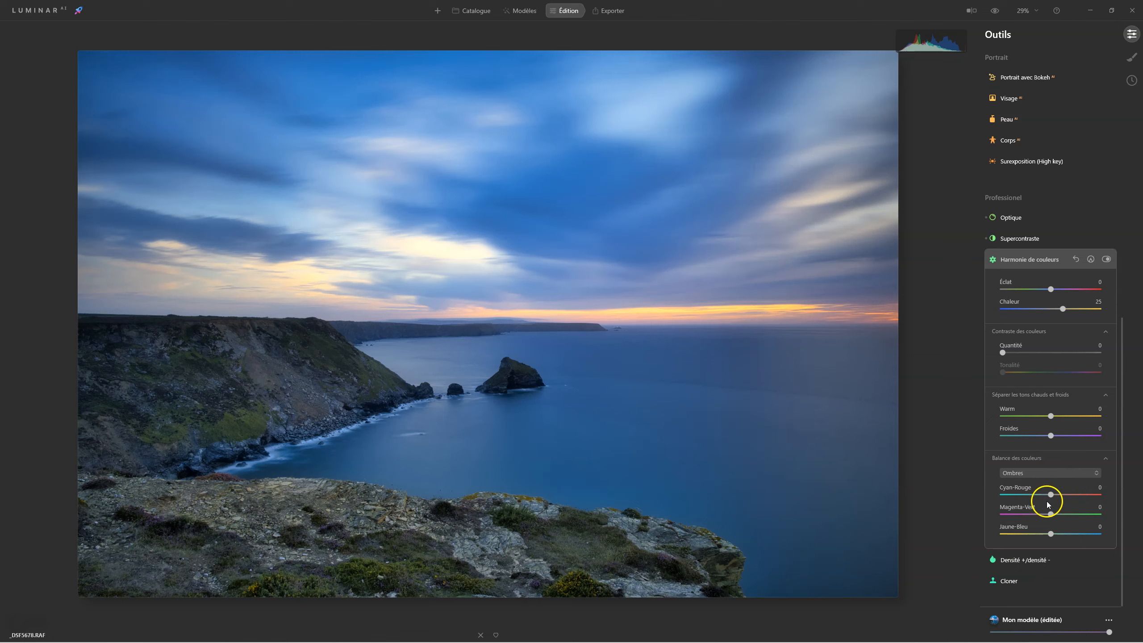
left_click(1051, 474)
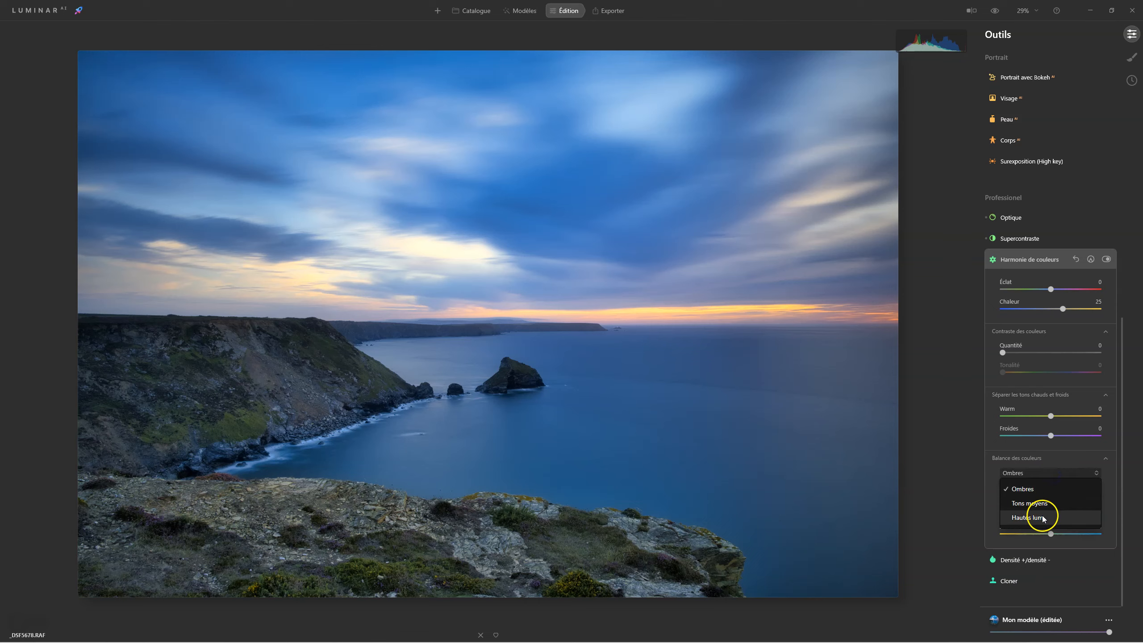
left_click(1044, 518)
left_click_drag(1053, 495, 1056, 496)
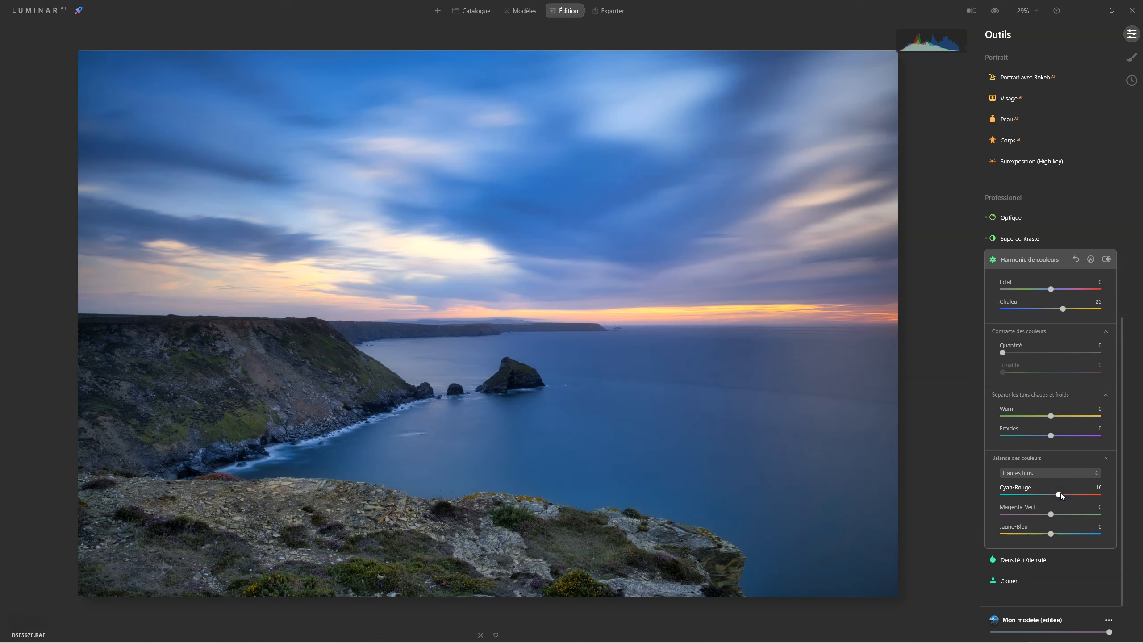
- In the Hautes lum. color balance of Harmonie de couleurs, set Jaune-Bleu to -13 and Magenta-Vert to -9
mouse_move(1051, 535)
left_mouse_down()
mouse_move(1034, 535)
mouse_move(1045, 535)
left_mouse_up()
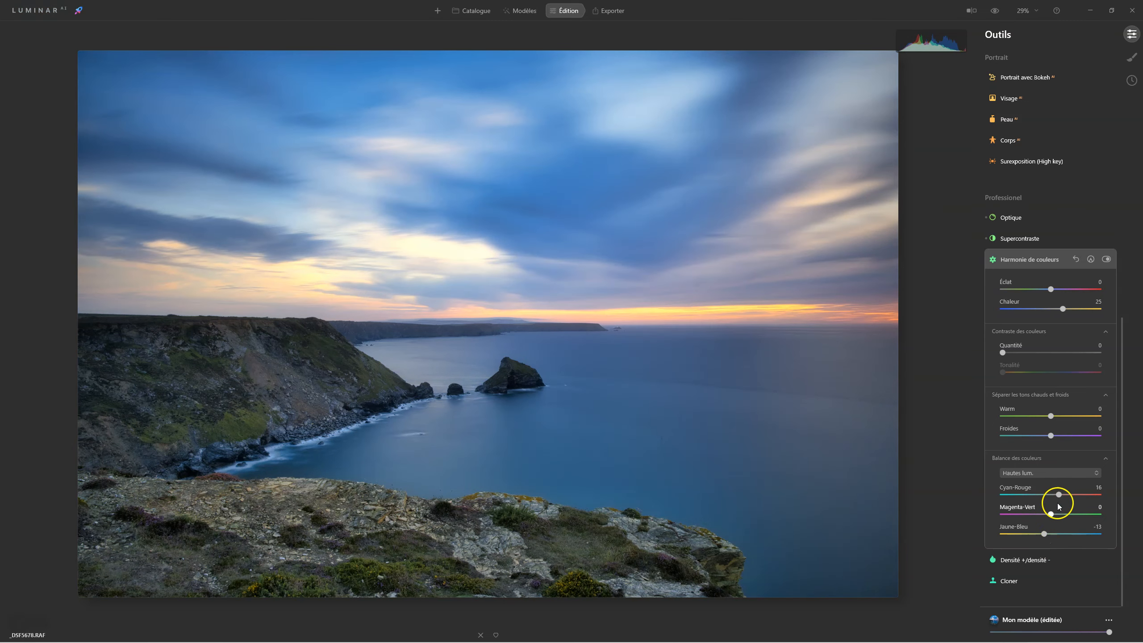
left_click(1050, 514)
left_click_drag(1045, 517, 1045, 516)
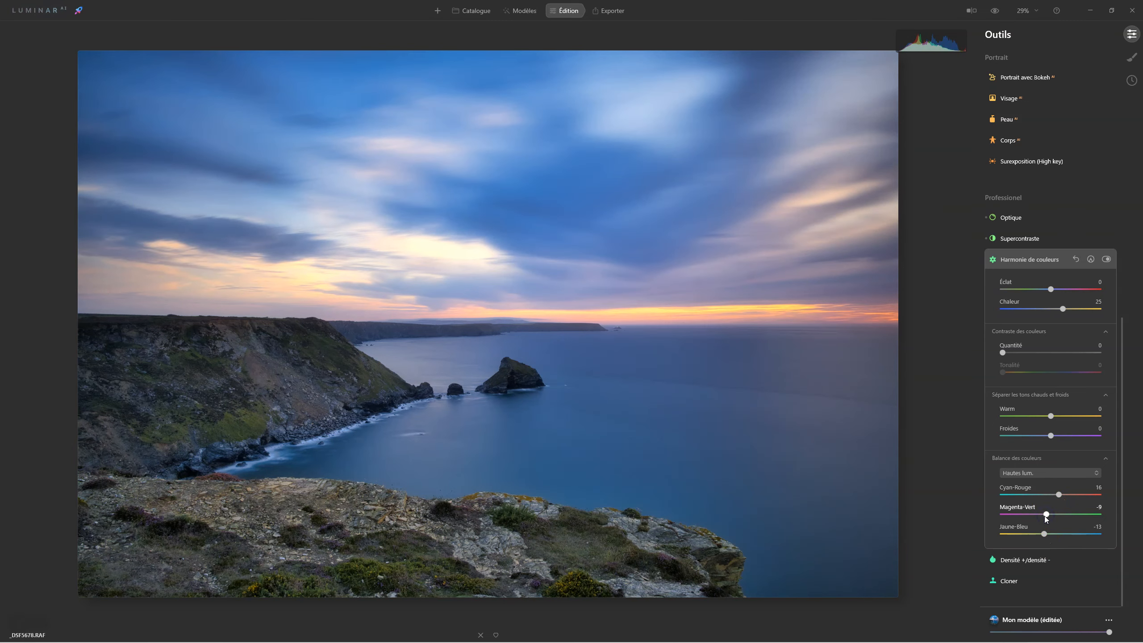
- For the Ombres color balance, set Jaune-Bleu to 8, Cyan-Rouge to -4 and Magenta-Vert to 3
left_click(1041, 473)
left_click(1032, 491)
left_click_drag(1052, 535, 1056, 534)
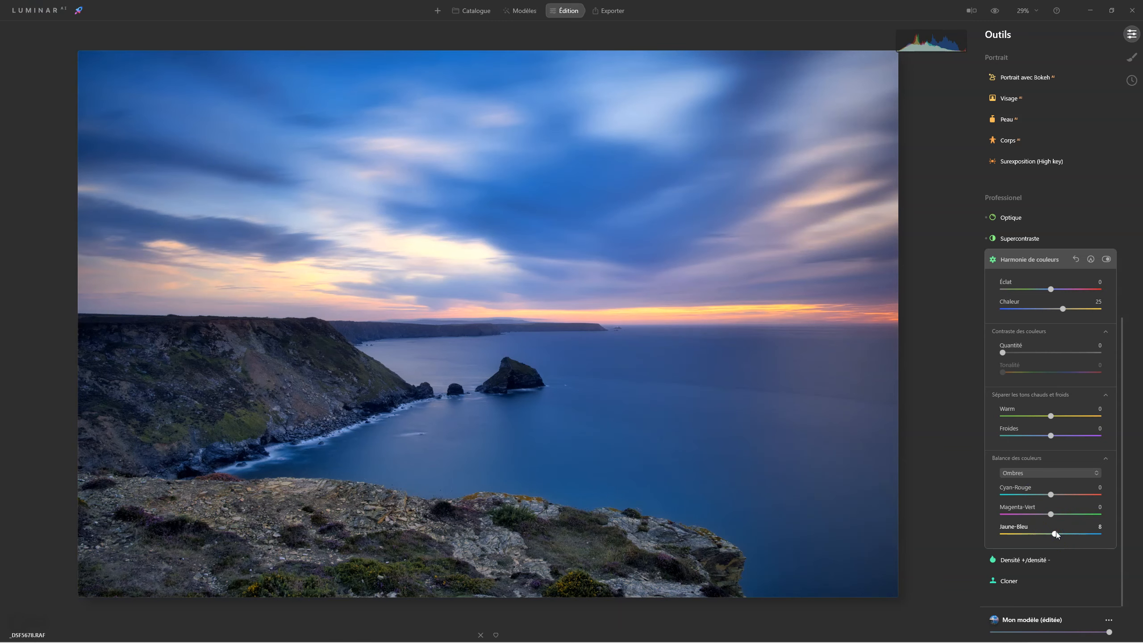
left_click(1051, 514)
left_click(1051, 494)
left_click(1051, 515)
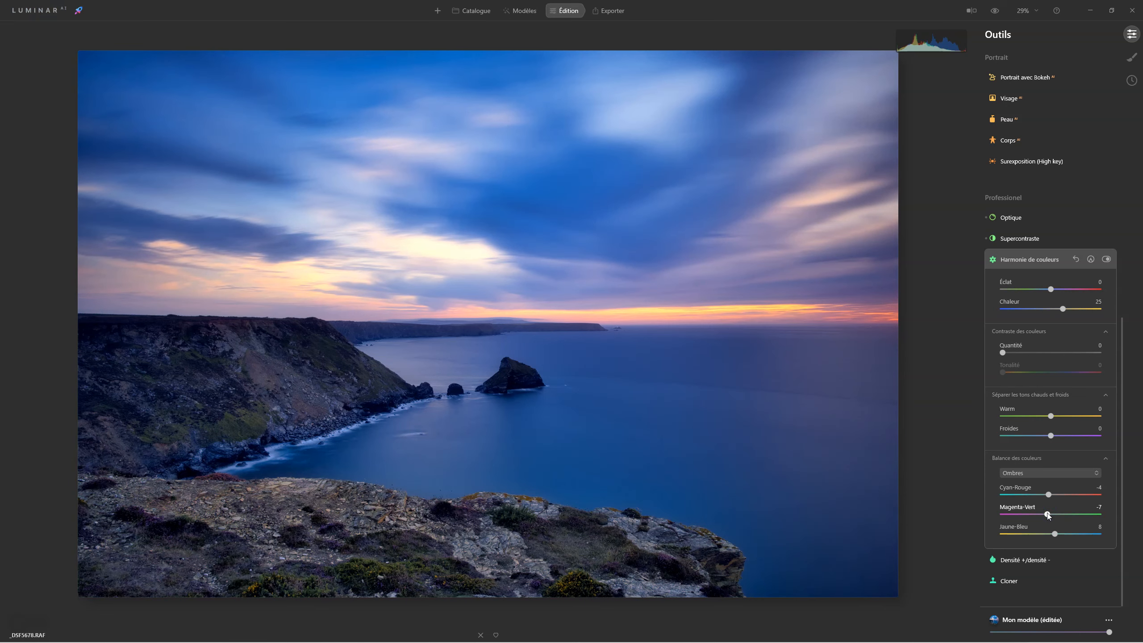
left_click_drag(1048, 515, 1054, 517)
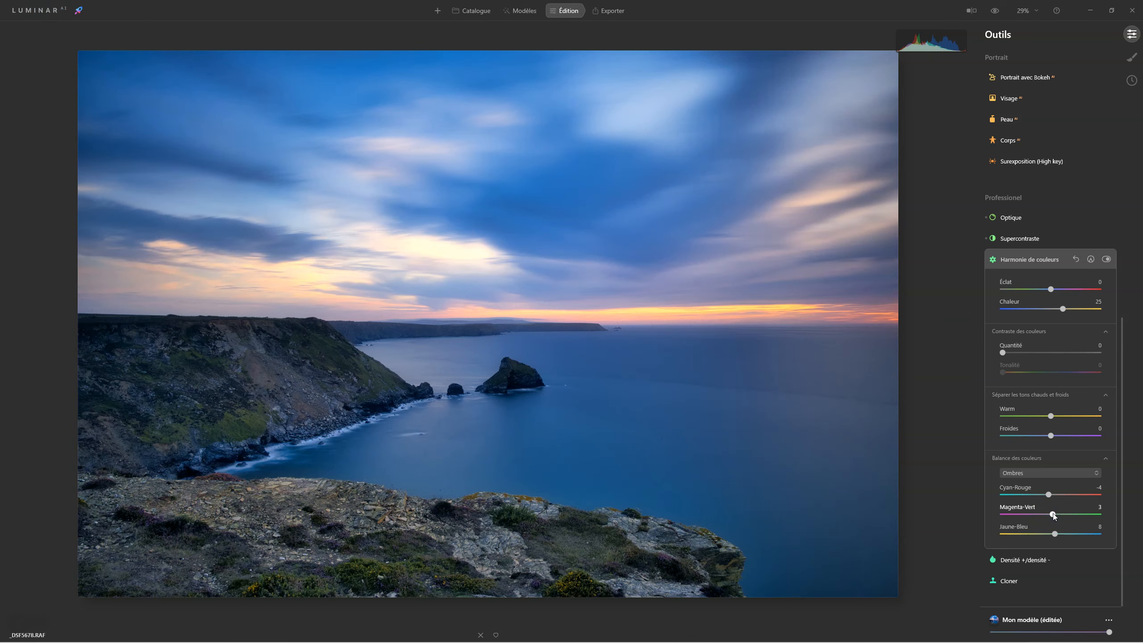
- For the Tons moyens color balance, set Jaune-Bleu to -5 and Cyan-Rouge to 11
left_click(1028, 473)
left_click(1030, 508)
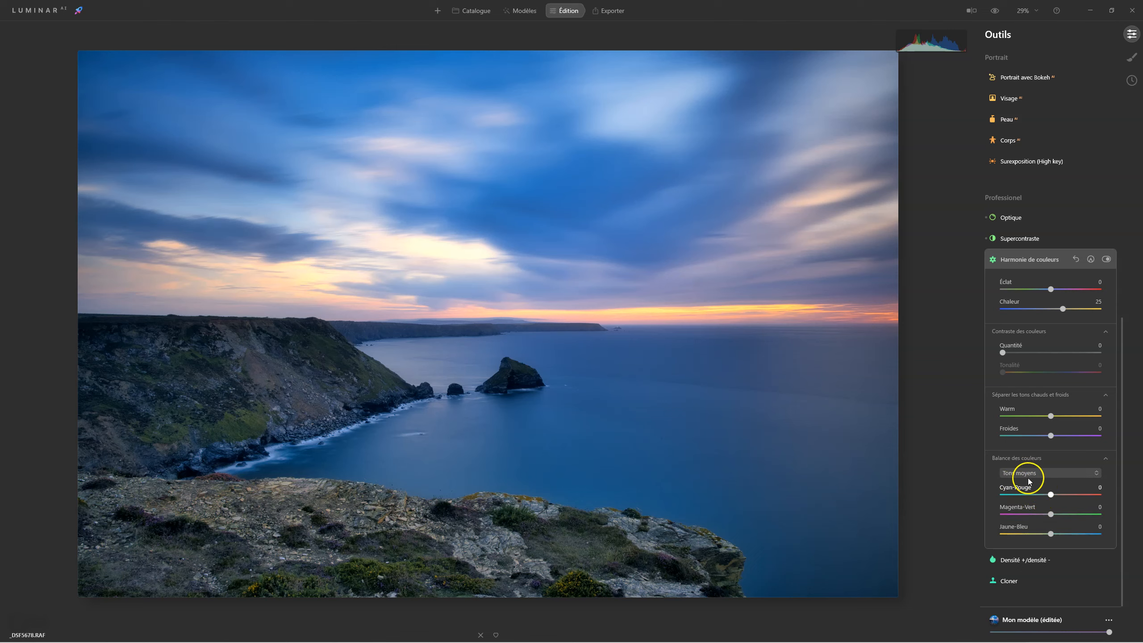
left_click(1051, 534)
left_click(1053, 495)
left_click_drag(1059, 496, 1058, 496)
- Compare the photo with and without Harmonie de couleurs several times, and collapse the tool with the effect enabled
left_click(1106, 260)
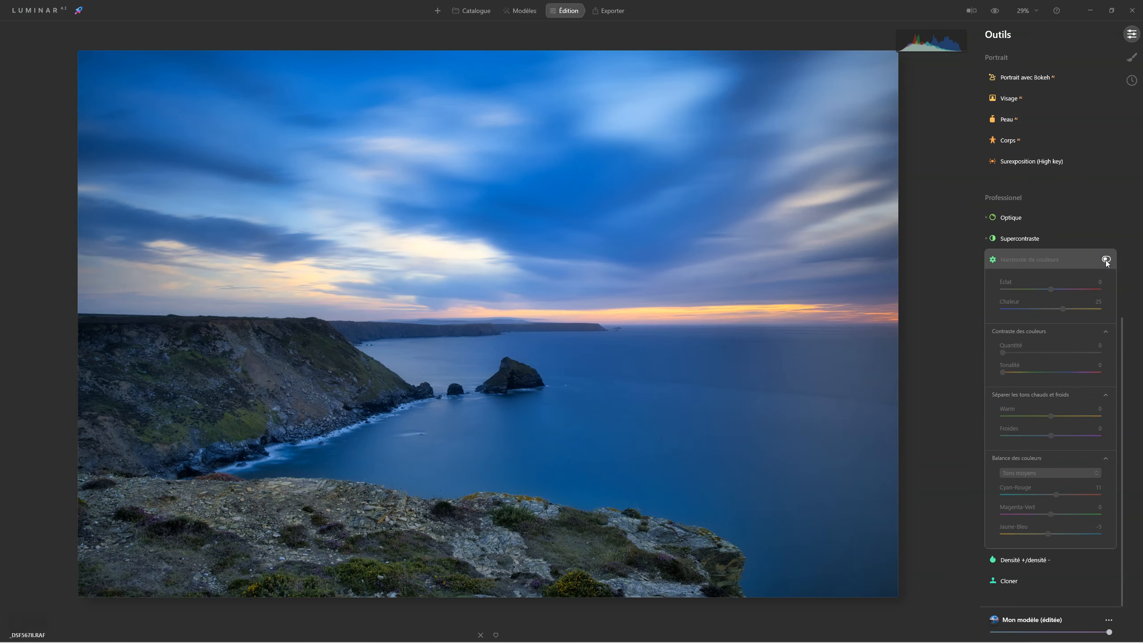
left_click(1106, 260)
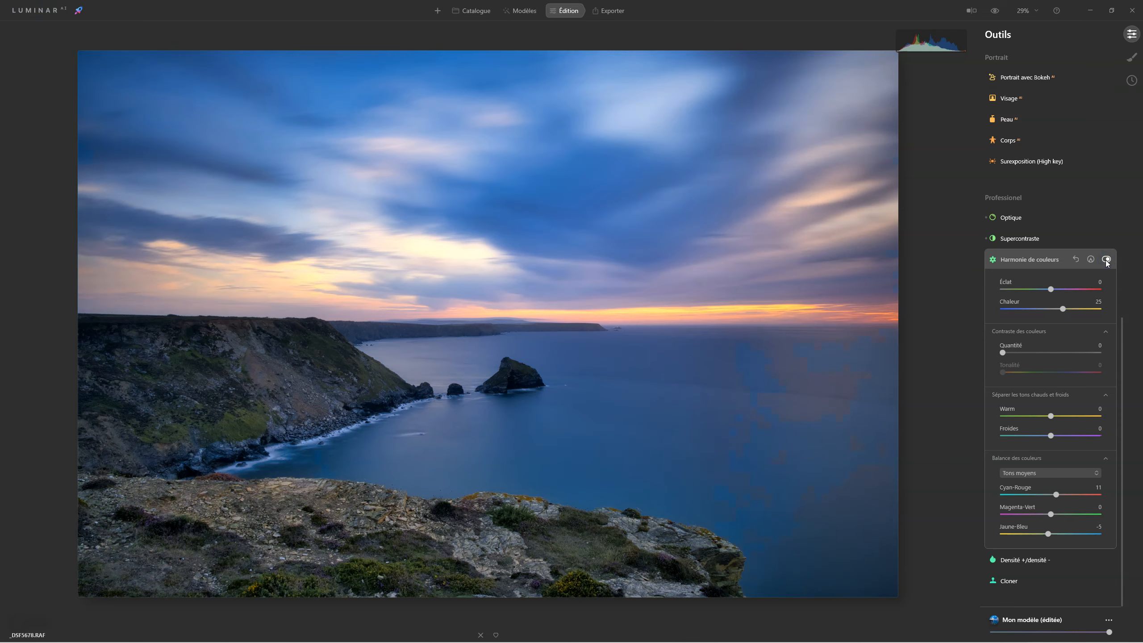
left_click(1107, 260)
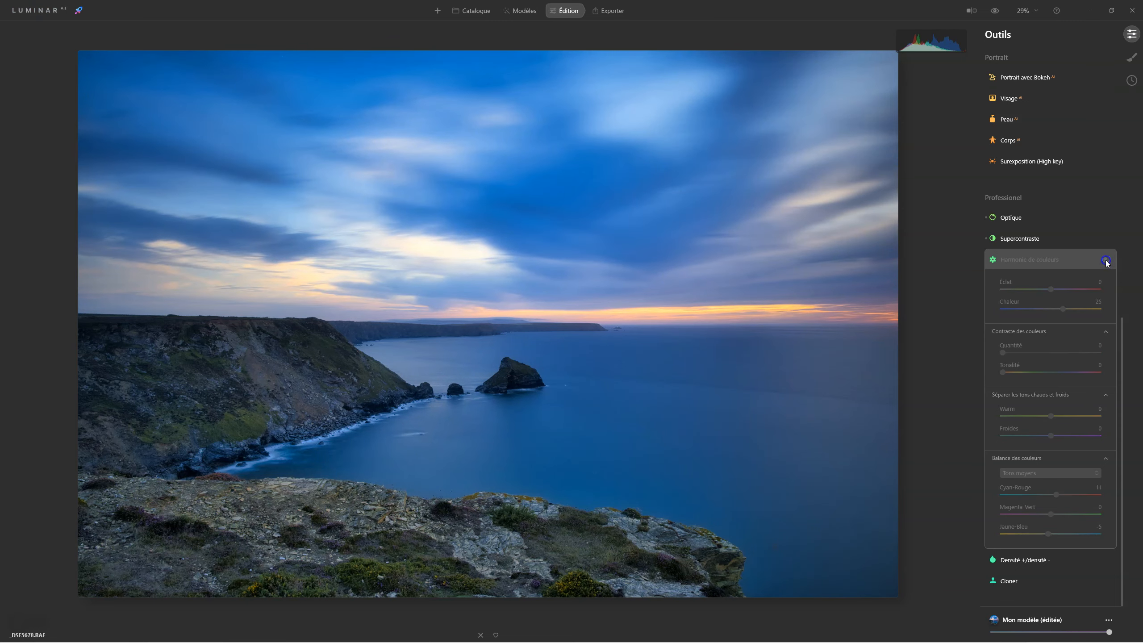
left_click(1106, 260)
left_click(1106, 260)
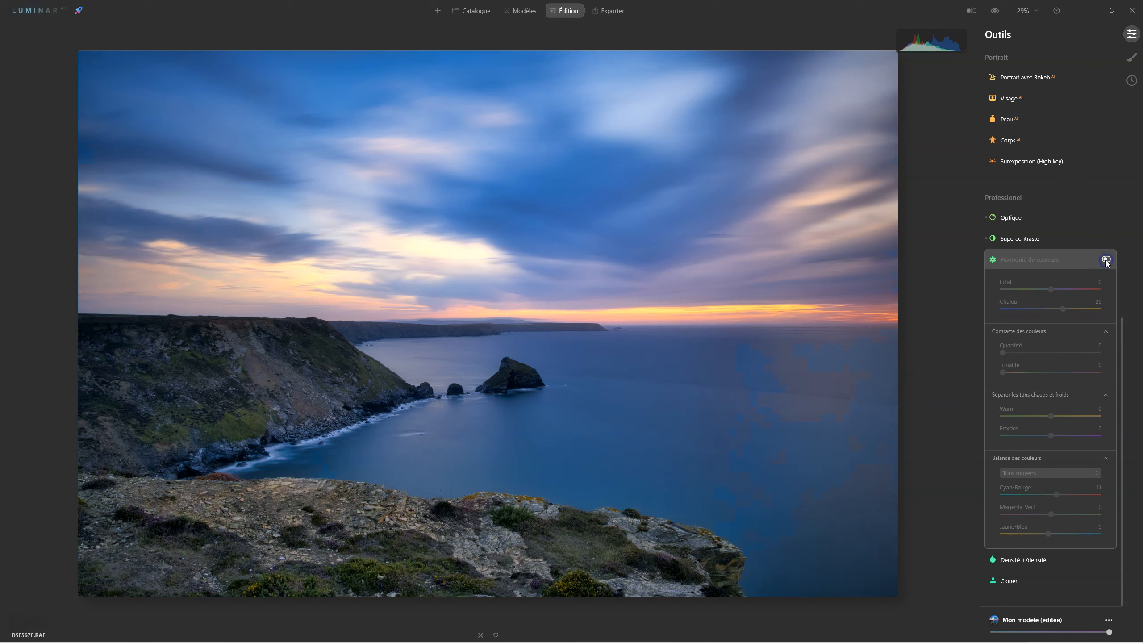
left_click(1107, 260)
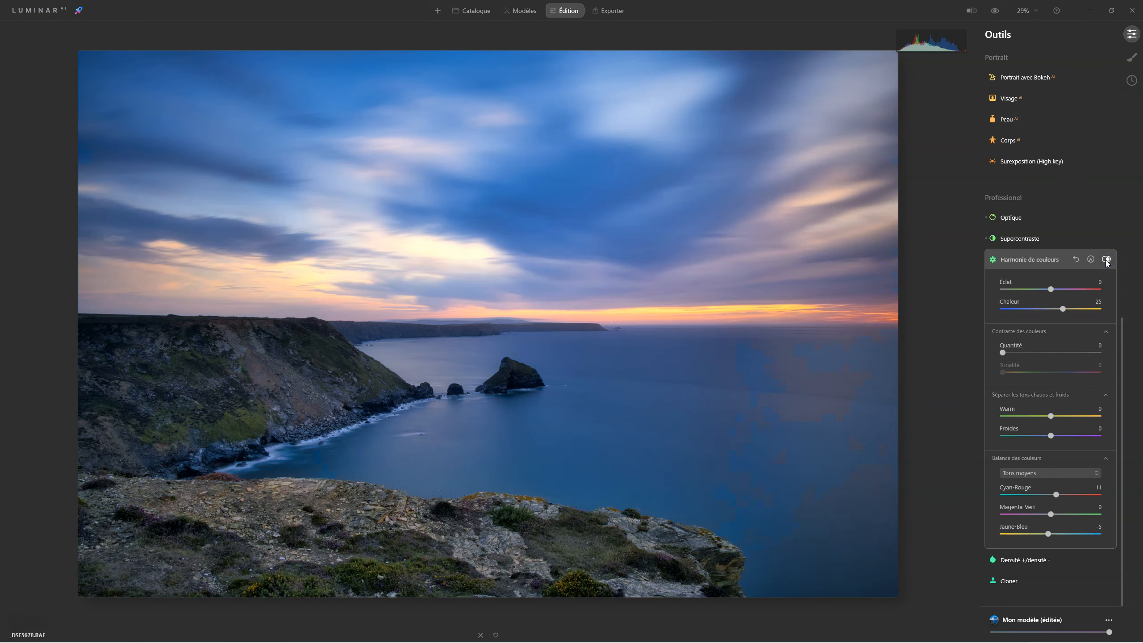
left_click(1106, 260)
left_click(1107, 260)
left_click(1106, 259)
left_click(1105, 260)
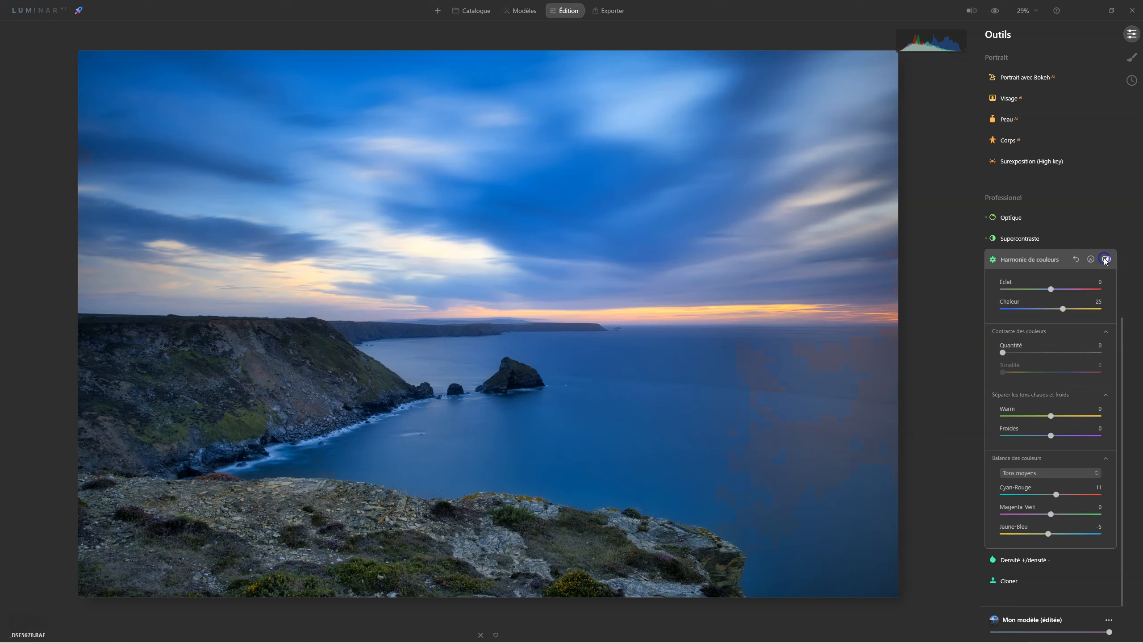
left_click(1026, 272)
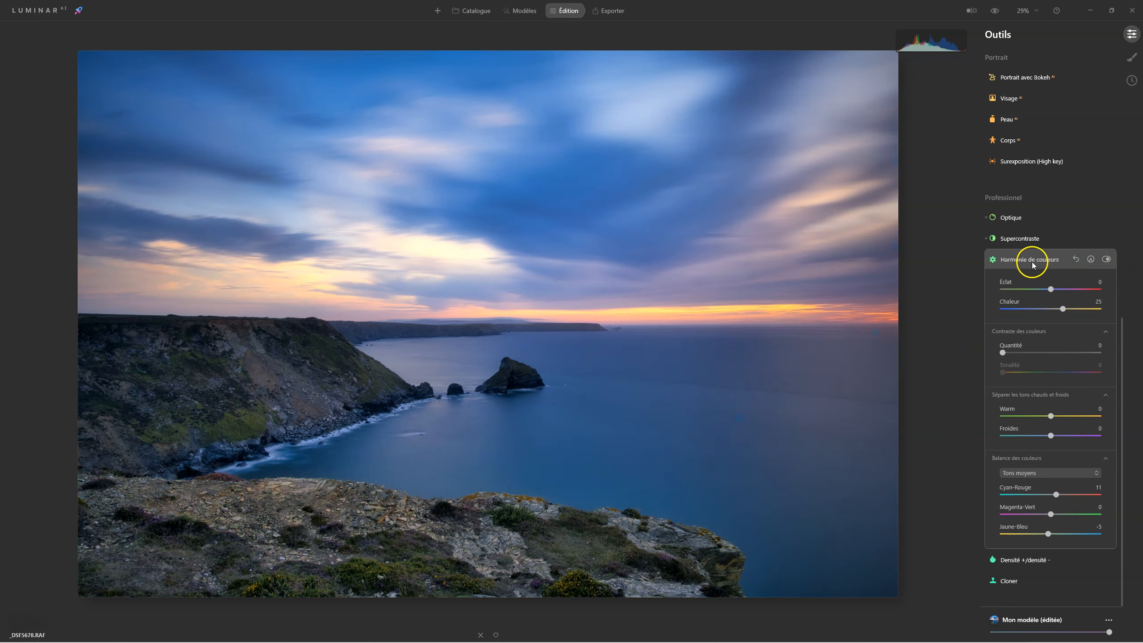
left_click(1032, 262)
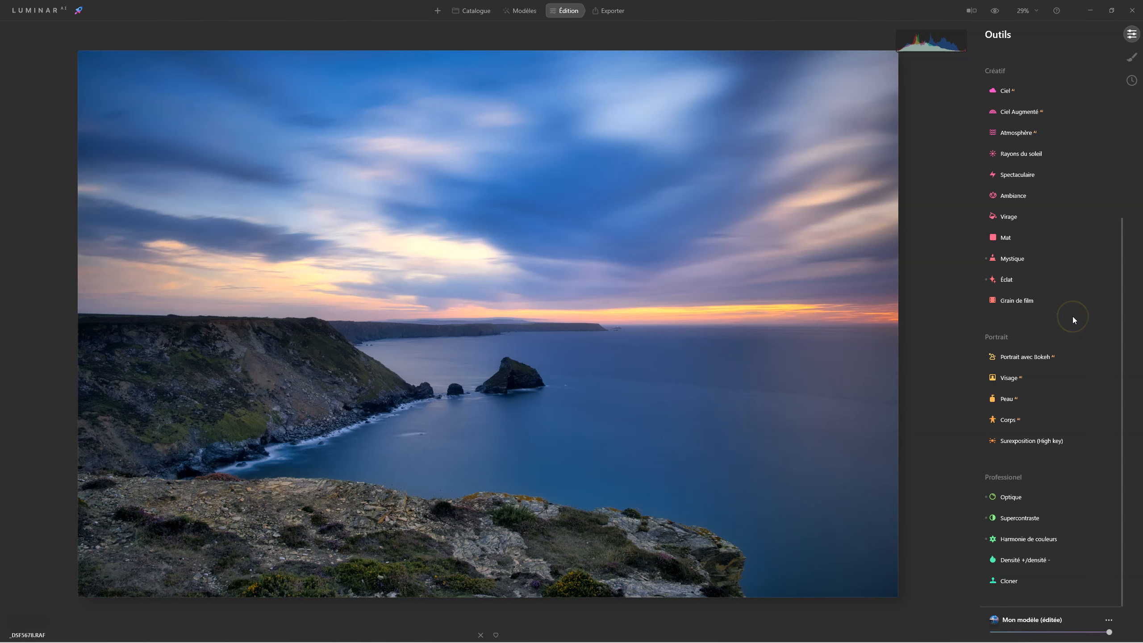
- Add Atmosphère's Brouillard effect with Quantité 37, Profondeur 46 and La clarté 39, and compare the photo with and without it
scroll(1073, 316, "up", 2)
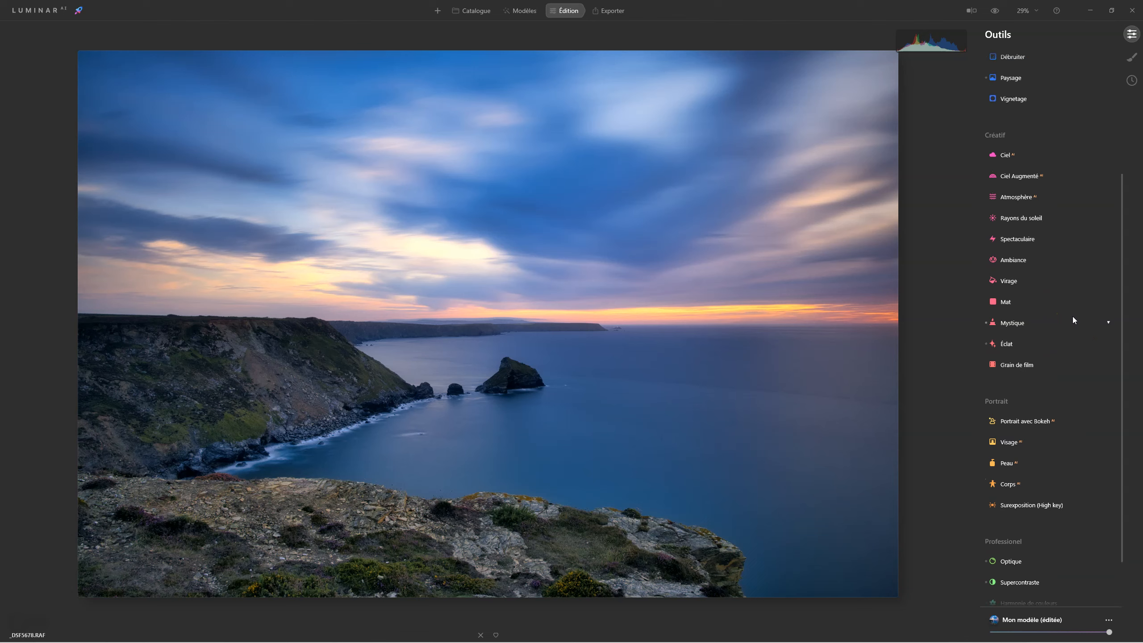
left_click(1011, 197)
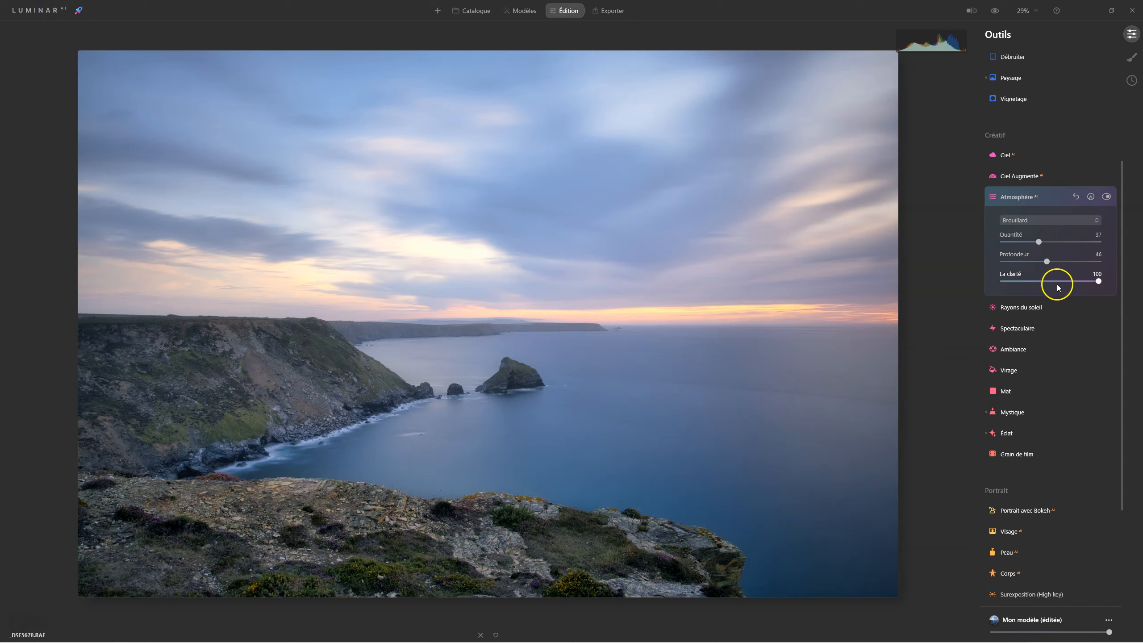
left_click_drag(1097, 281, 1041, 285)
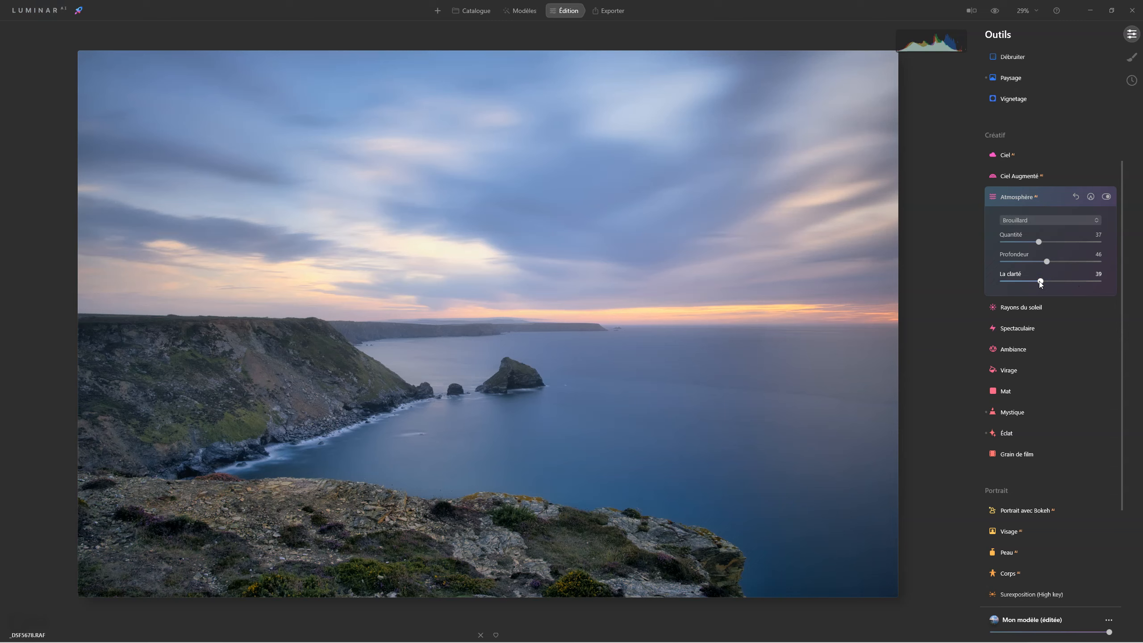
left_click(1107, 197)
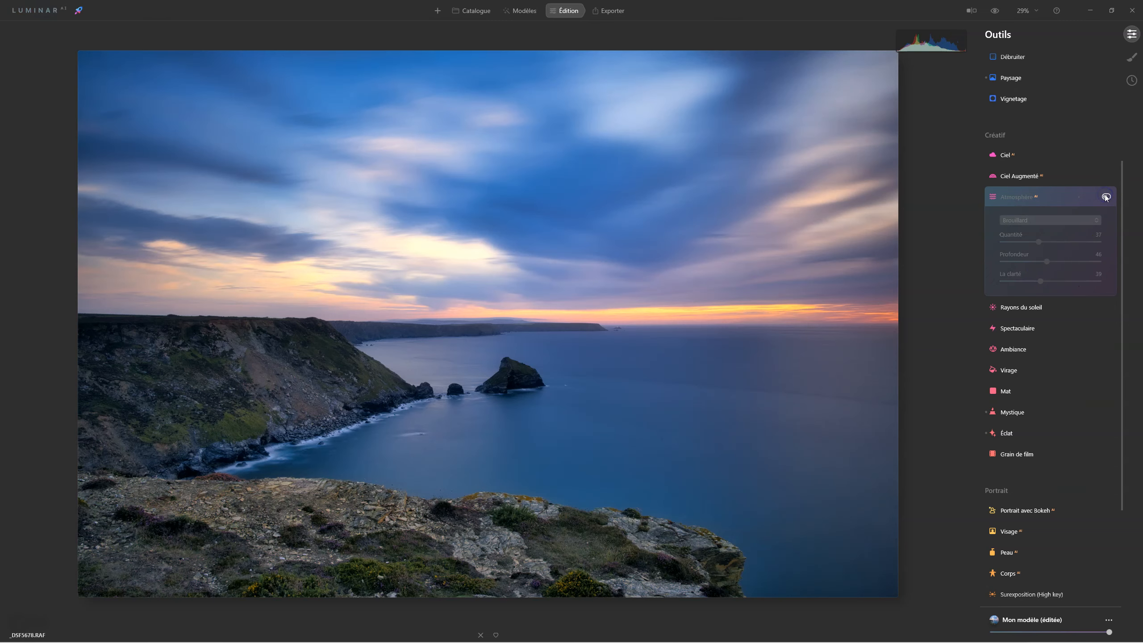
left_click(1106, 197)
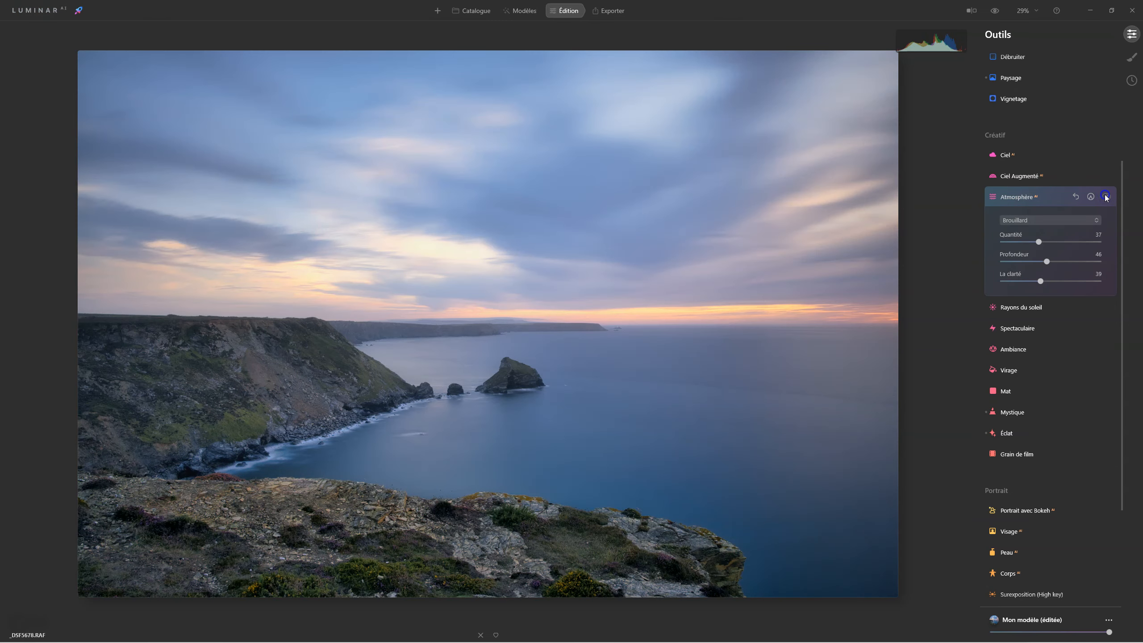
left_click(1107, 197)
left_click(1106, 197)
- Set Brouillard's Quantité to 59 and Profondeur to 41, and try the Niveaux de brouillard mode
left_click_drag(1051, 267, 1066, 262)
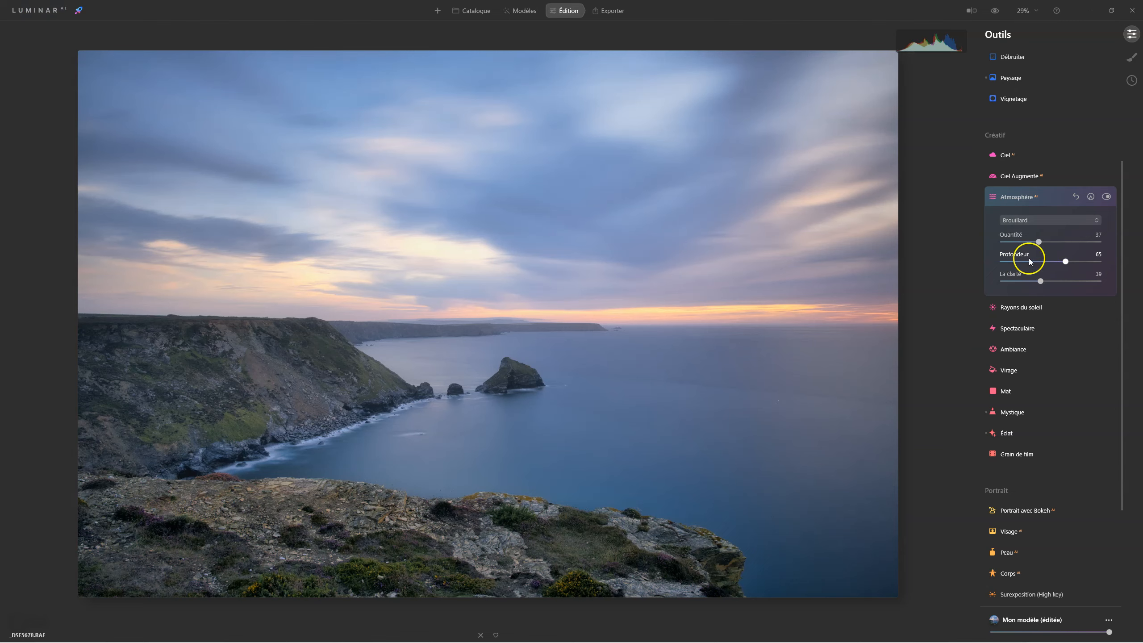
mouse_move(1066, 263)
left_mouse_down()
mouse_move(1101, 261)
mouse_move(1048, 243)
mouse_move(1061, 243)
left_mouse_up()
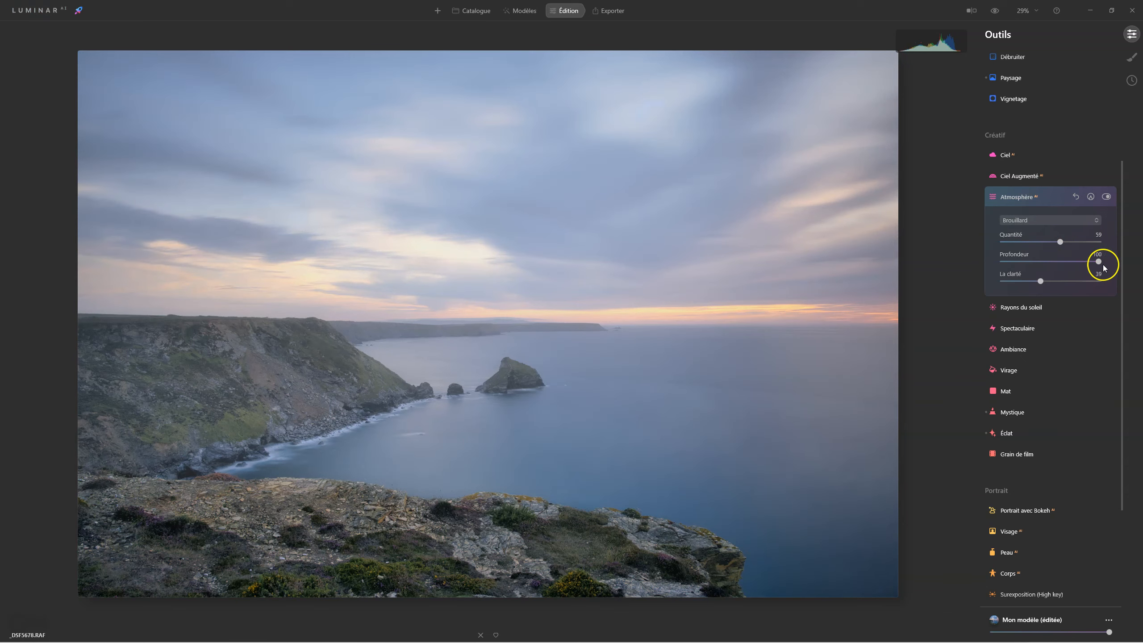
left_click_drag(1098, 261, 1050, 263)
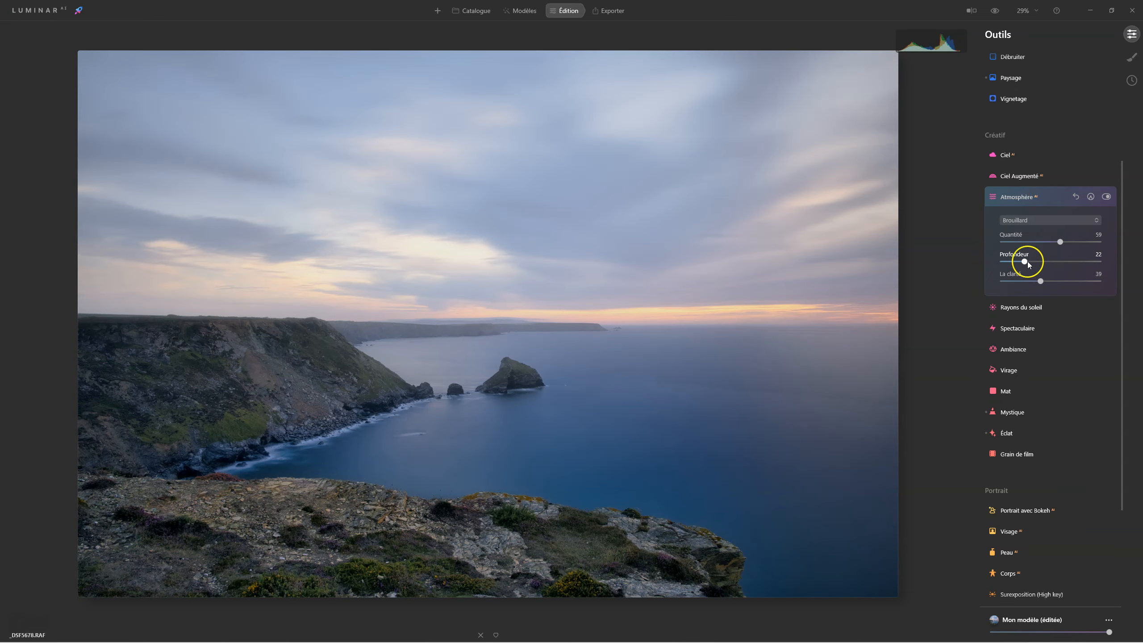
left_click_drag(1029, 261, 1043, 262)
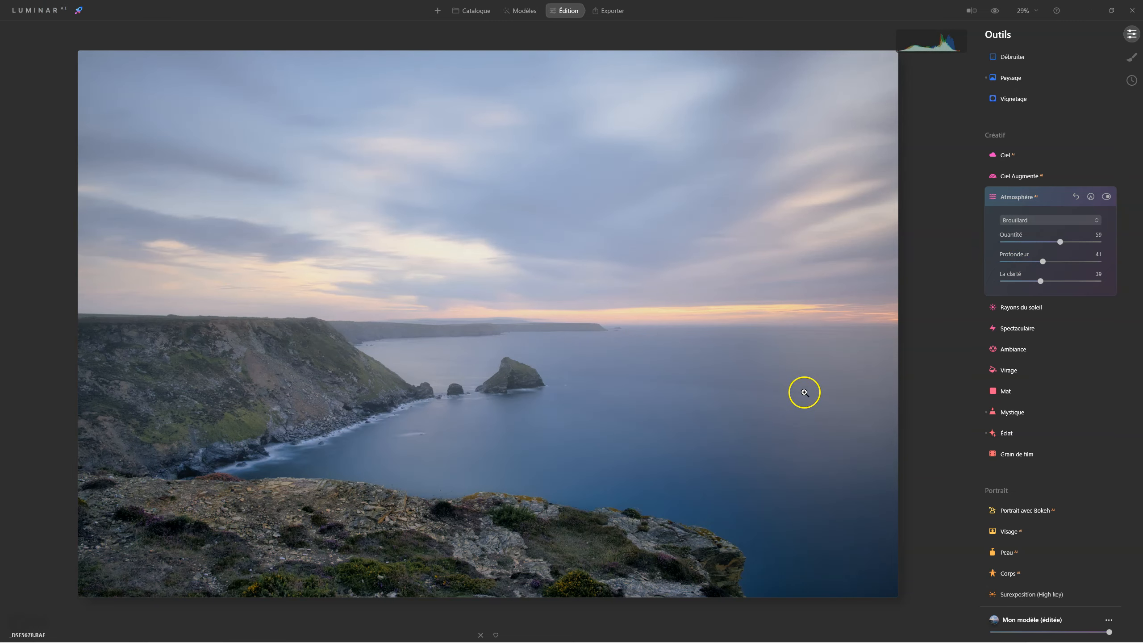
left_click(1022, 220)
left_click(1037, 256)
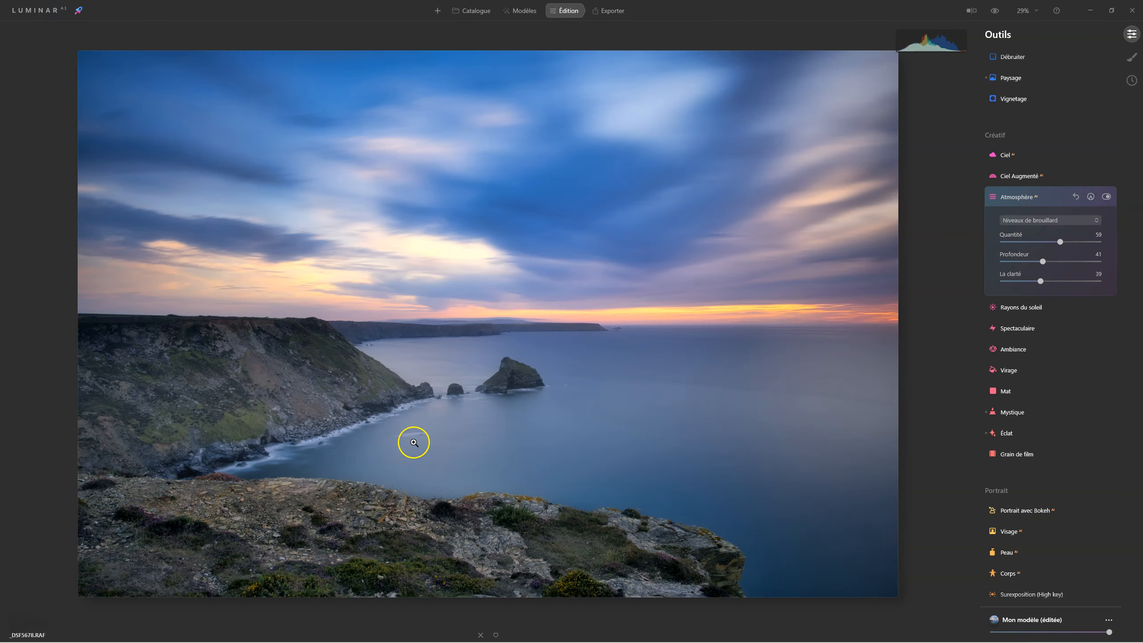
- Switch Atmosphère to Brume, compare with and without it, and set Quantité to 36, Profondeur to 70 and La clarté to 95
left_click(1056, 222)
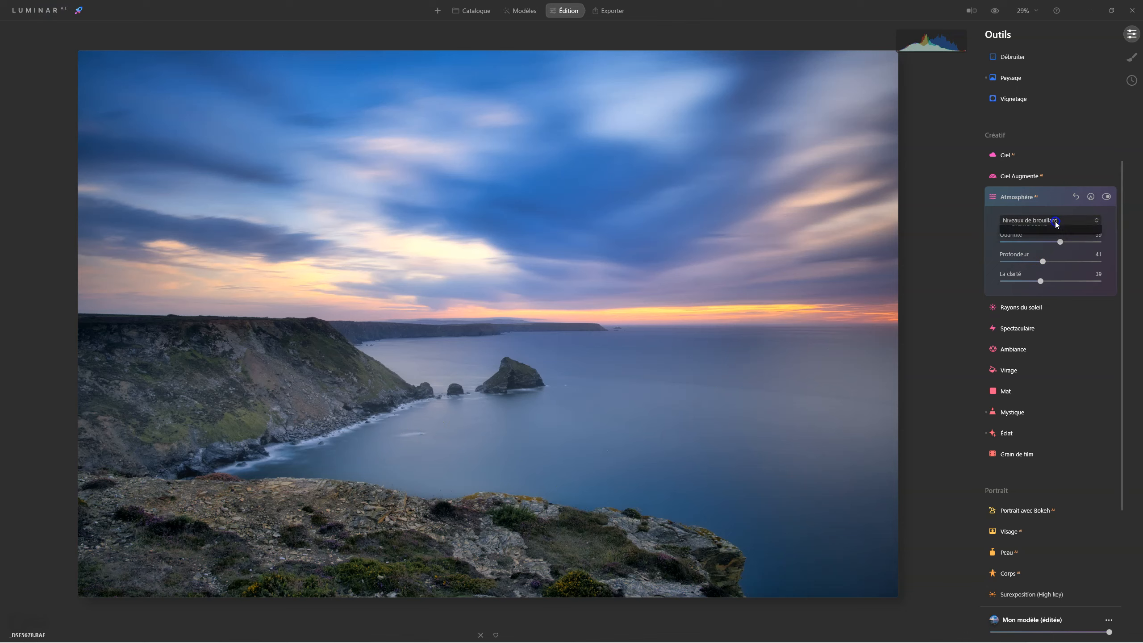
left_click(1034, 260)
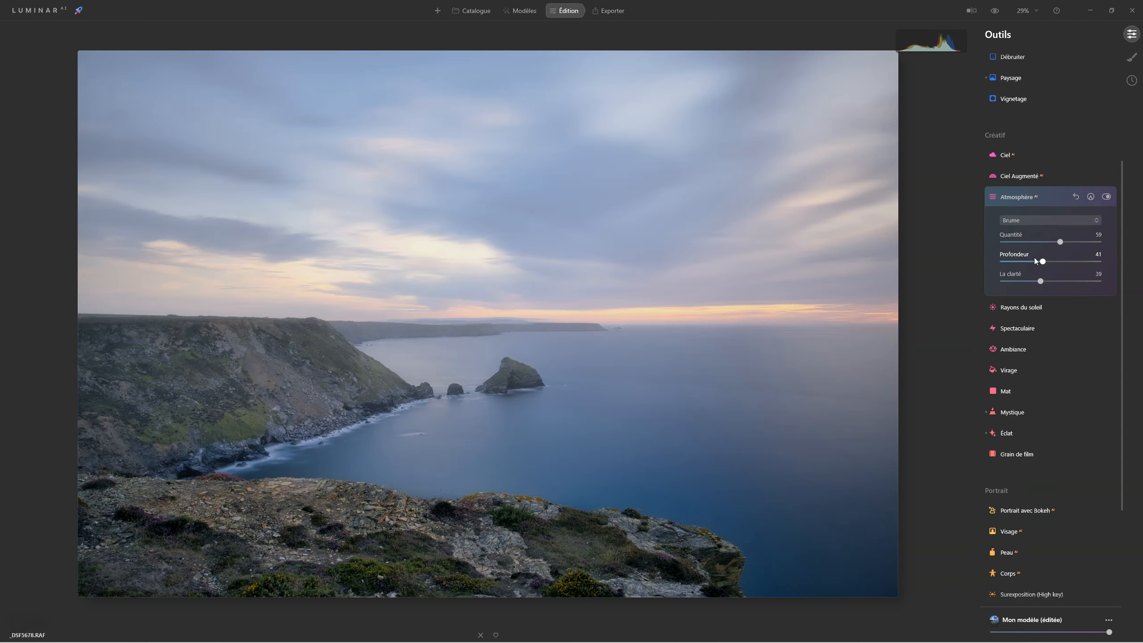
left_click(1107, 198)
left_click(1107, 199)
left_click_drag(1041, 284, 1016, 285)
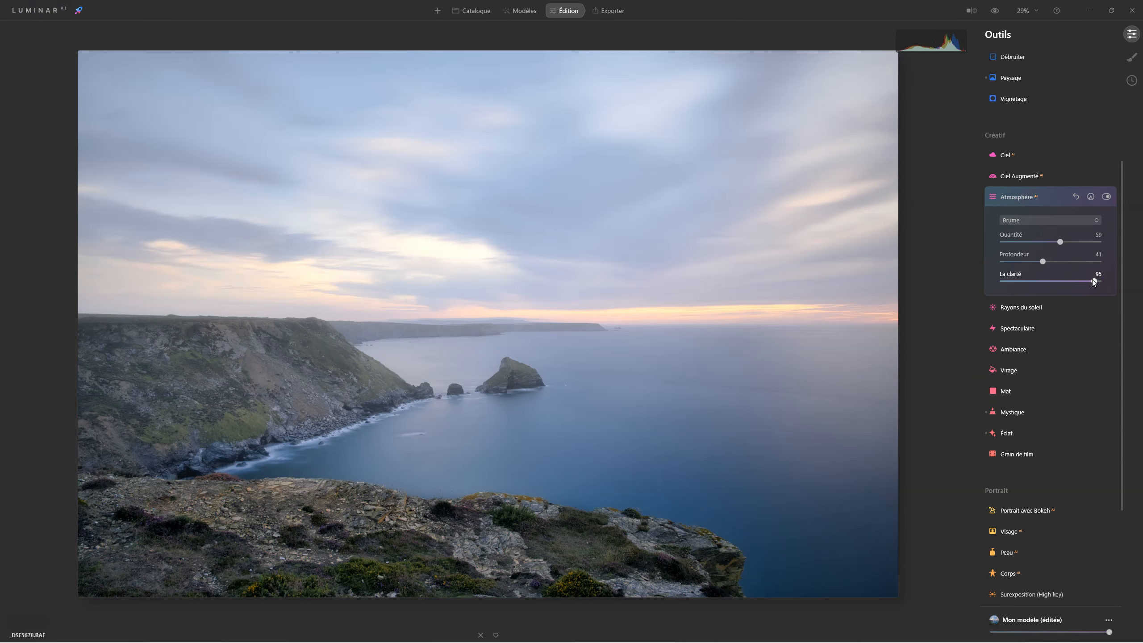
mouse_move(1062, 242)
left_mouse_down()
mouse_move(1041, 263)
mouse_move(1067, 261)
left_mouse_up()
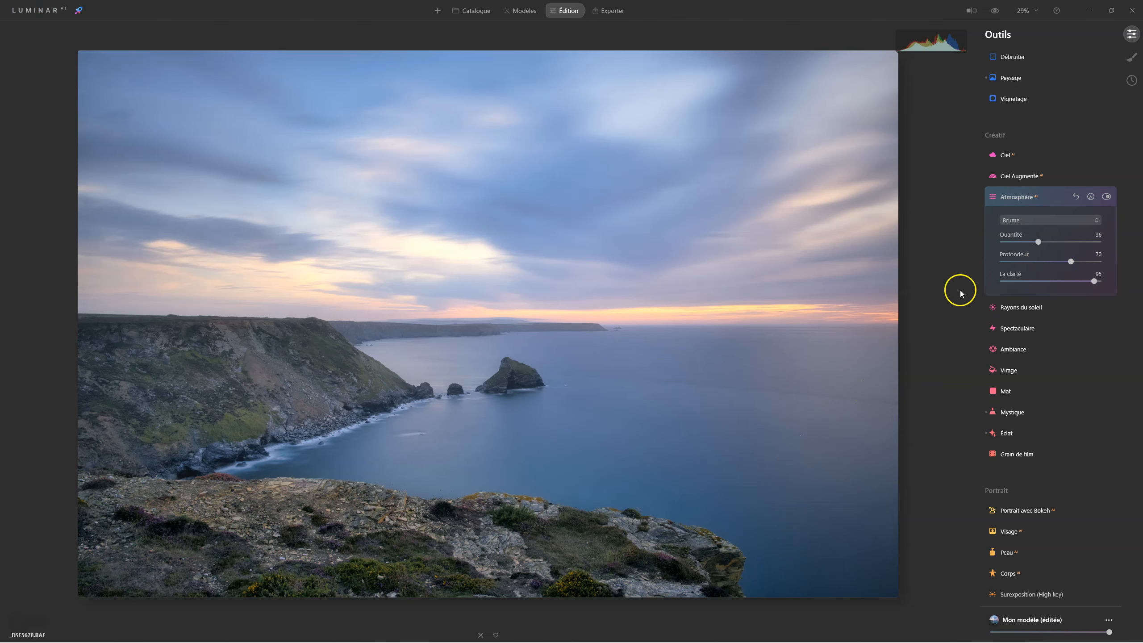
- Switch Atmosphère to Brume sèche with Quantité 56 and La clarté 39
left_click(1039, 220)
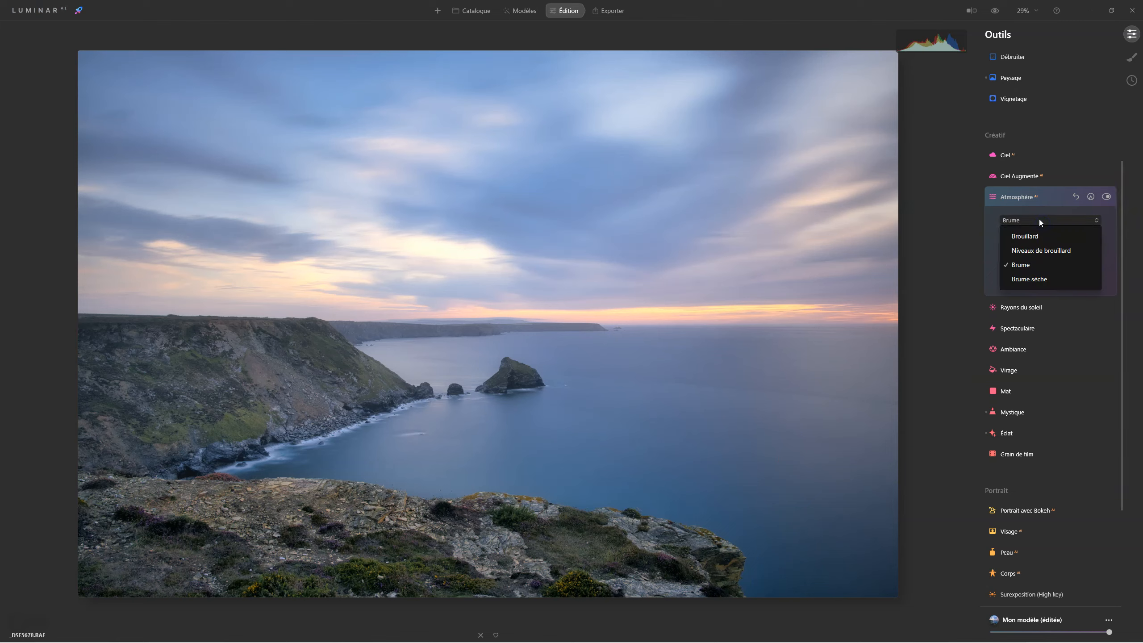
left_click(1026, 280)
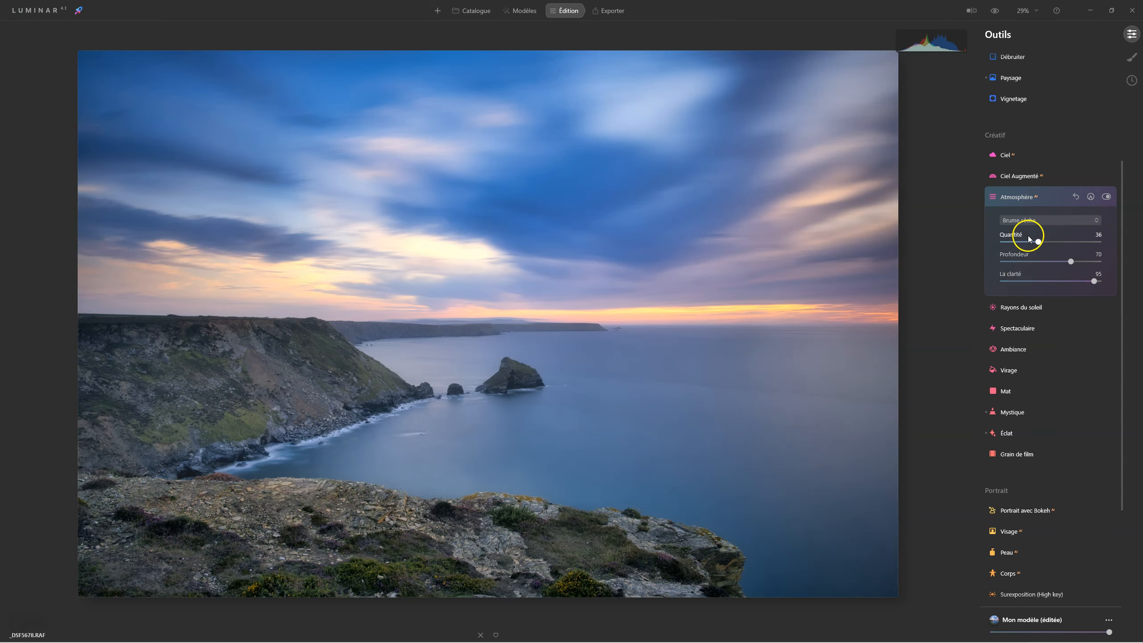
left_click_drag(1039, 242, 1075, 243)
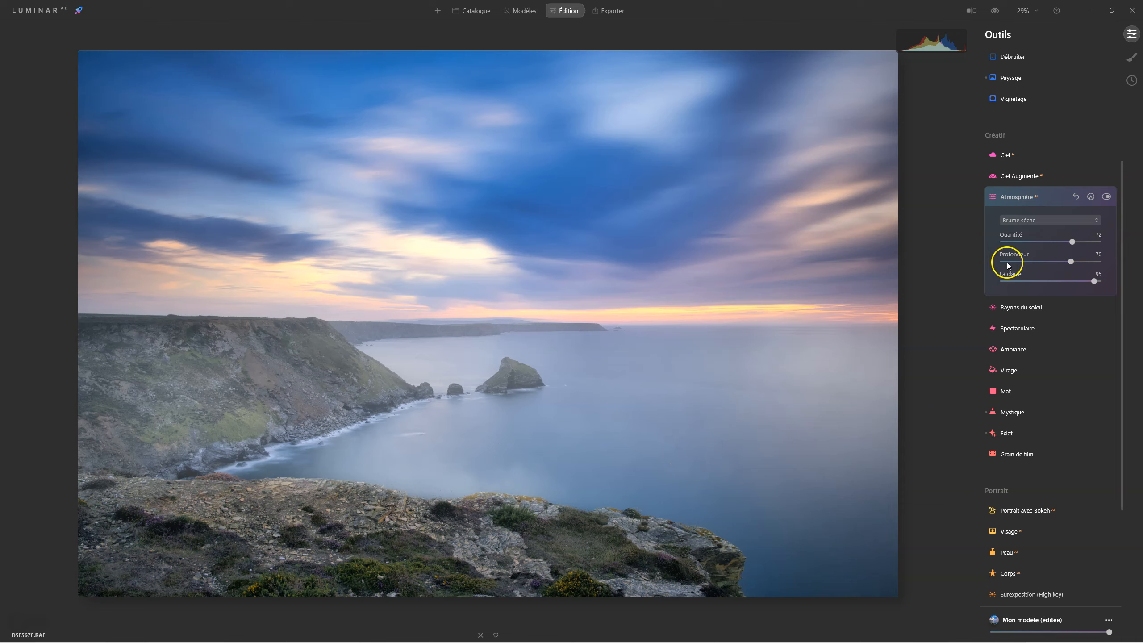
left_click_drag(1095, 281, 1042, 283)
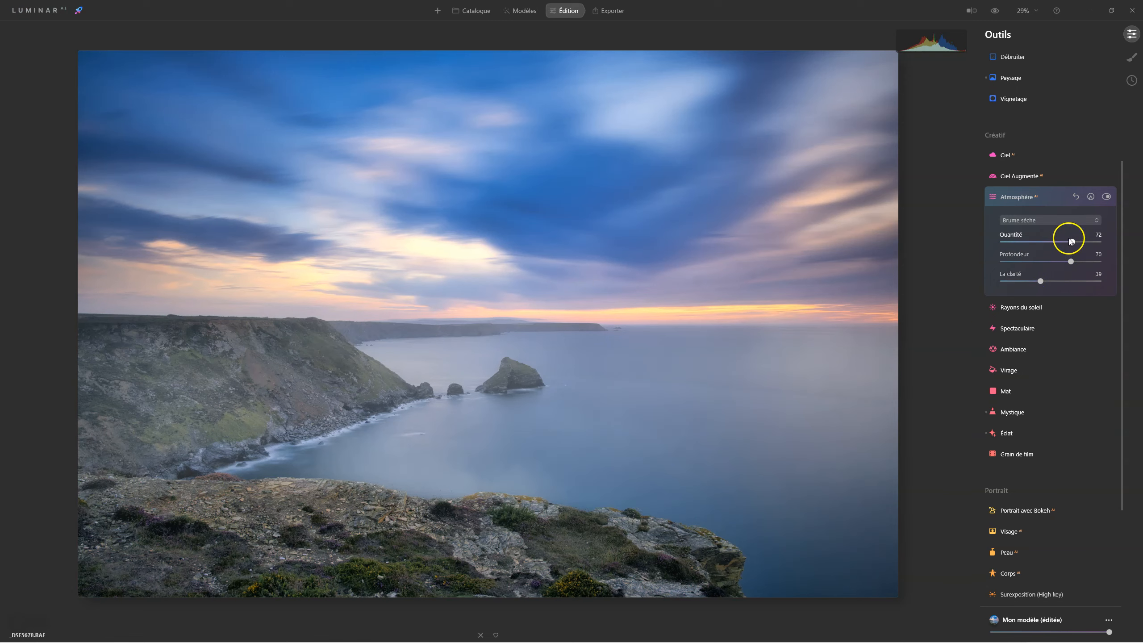
left_click_drag(1073, 242, 1065, 244)
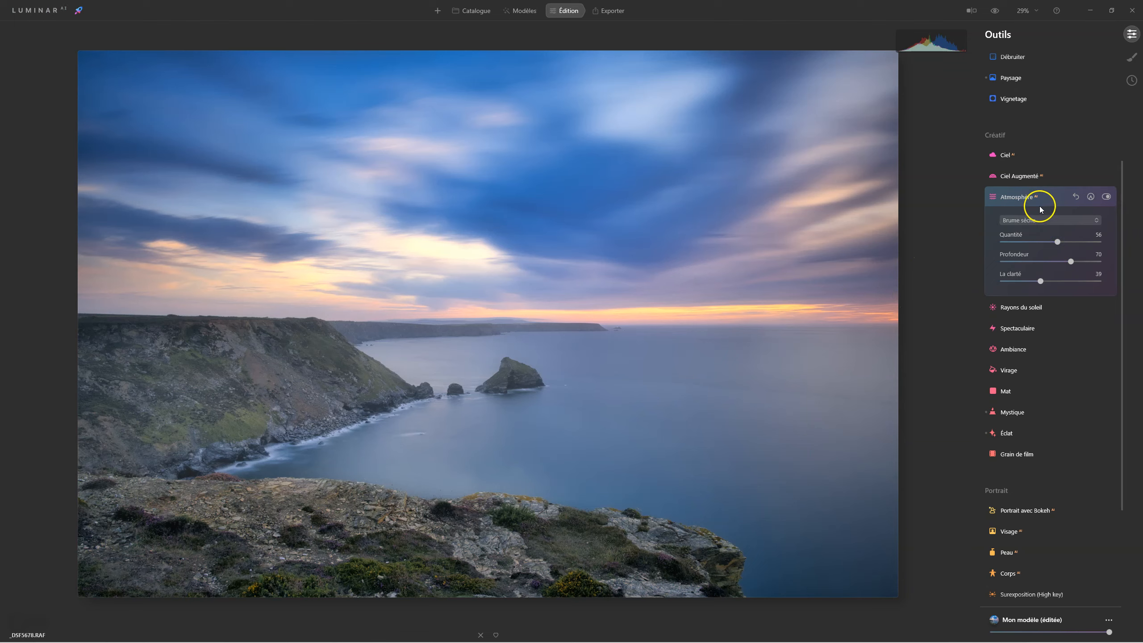
- Return Atmosphère to the Brouillard mode and set Quantité to 42
left_click(1032, 224)
left_click(1027, 238)
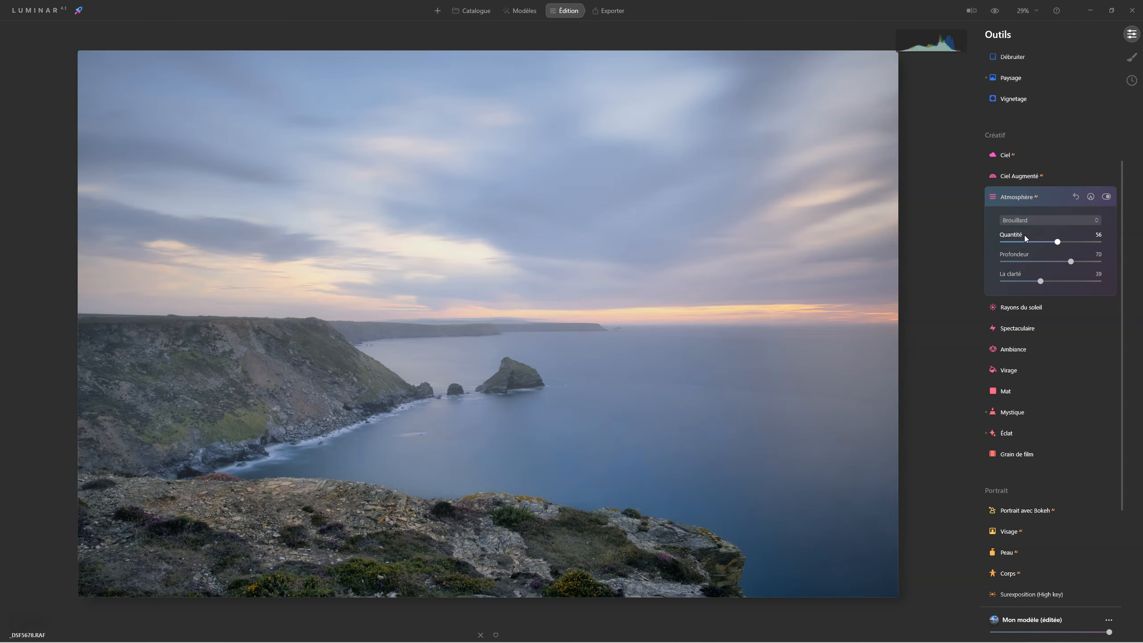
left_click(1058, 242)
left_click_drag(1058, 243, 1054, 243)
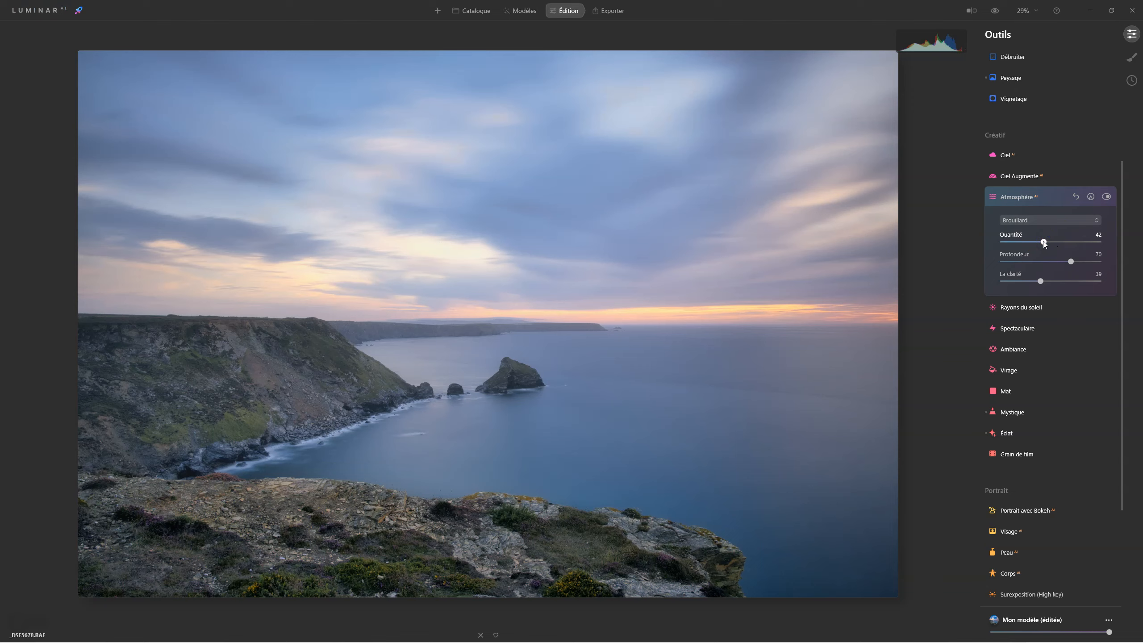
- Increase the La clarté of the Brouillard effect and close the Atmosphère settings
left_click(1054, 281)
left_click(1016, 197)
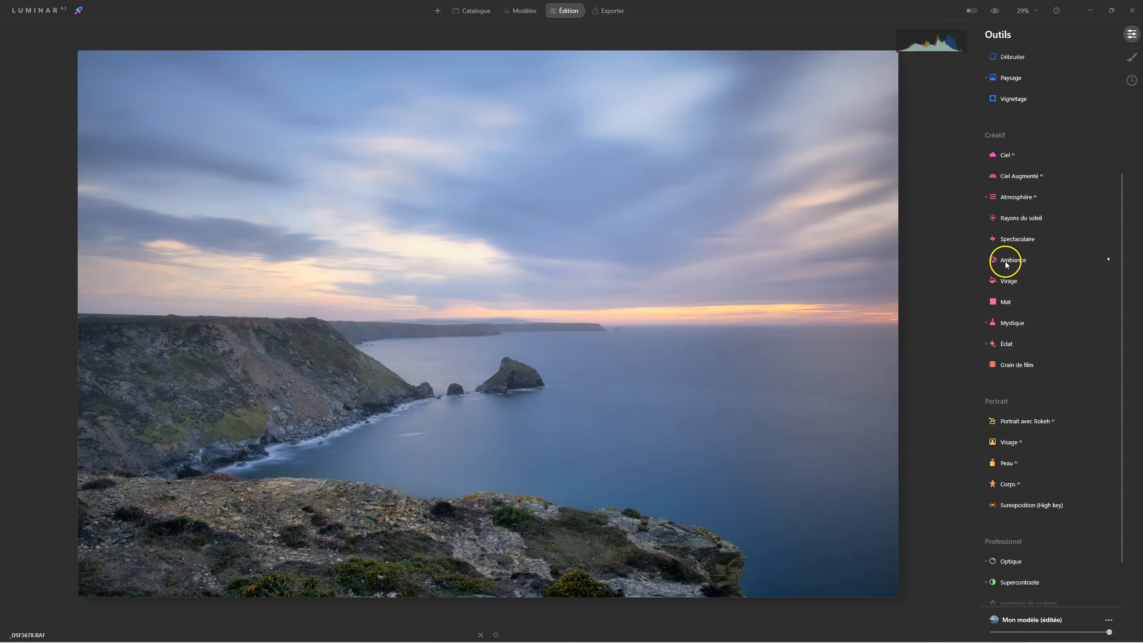
- Add a Vignetage with subject placement enabled, setting Quantité to -50 and Taille to 6
left_click(1015, 102)
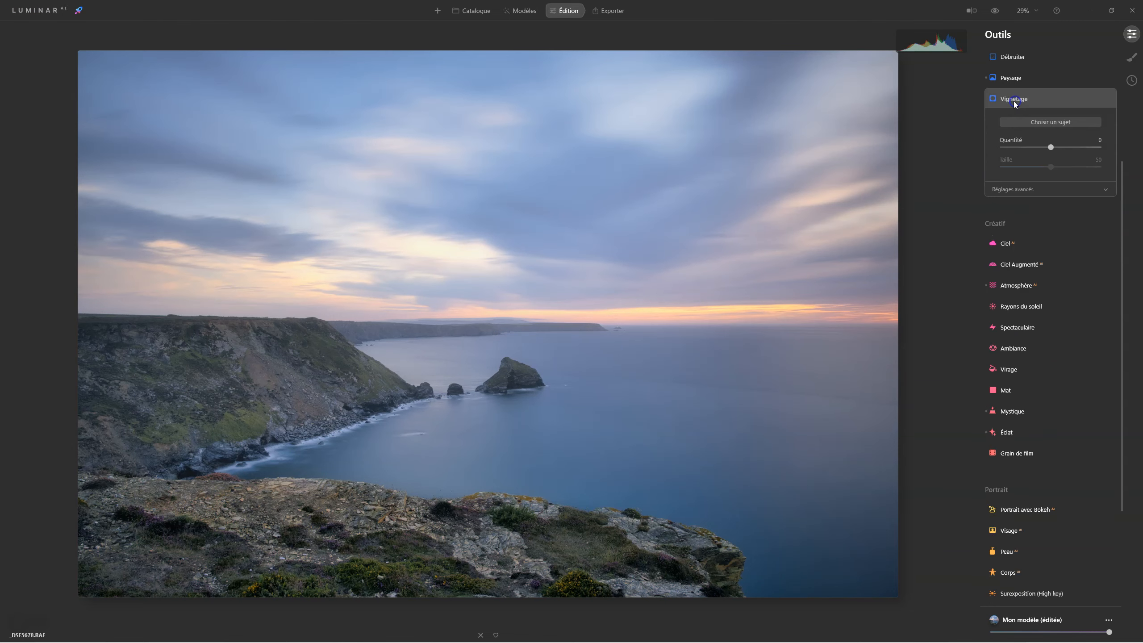
left_click(1037, 122)
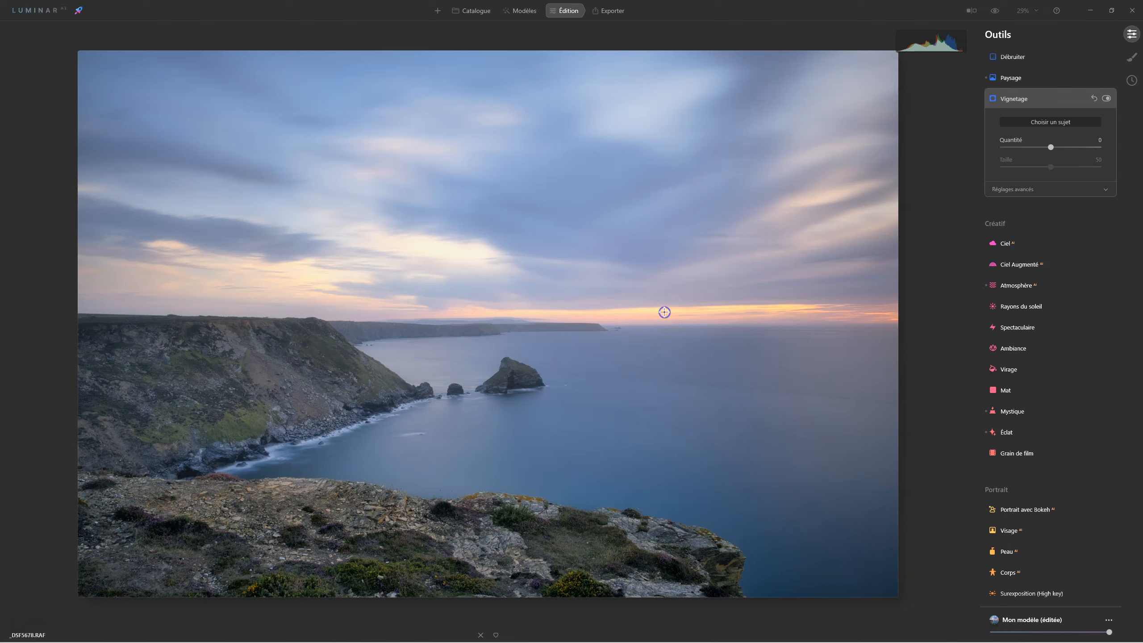
left_click(1052, 148)
left_click_drag(1052, 148, 1044, 148)
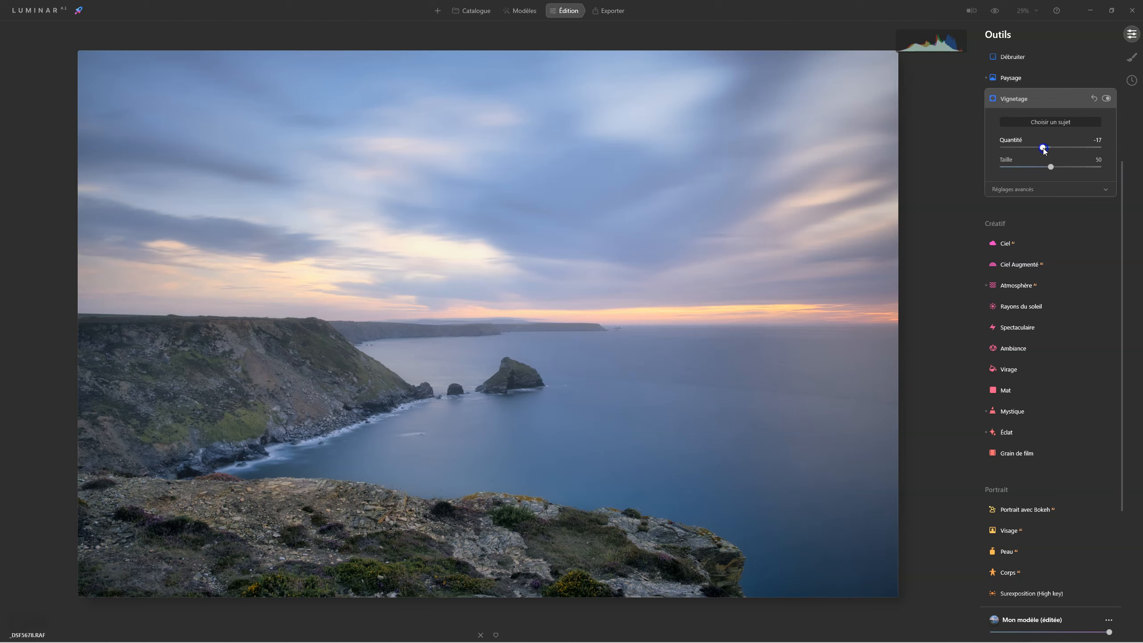
left_click(1051, 167)
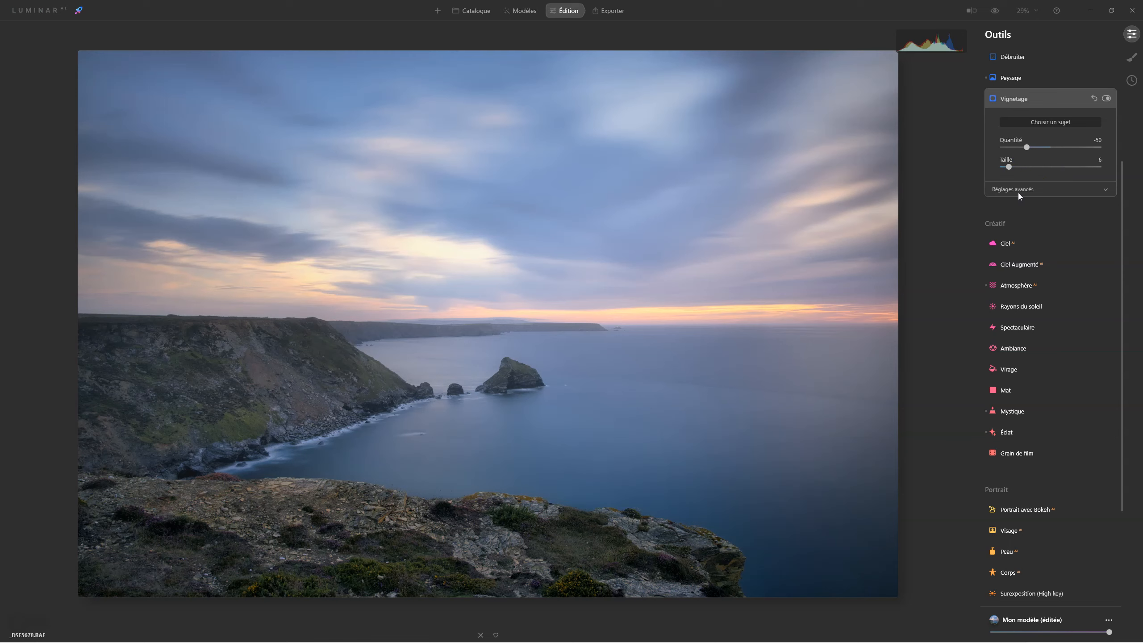
- Refine the vignette with Progressivité 100, Taille 0 and Quantité -54, and centre it on the rock islet in the sea
left_click(1018, 190)
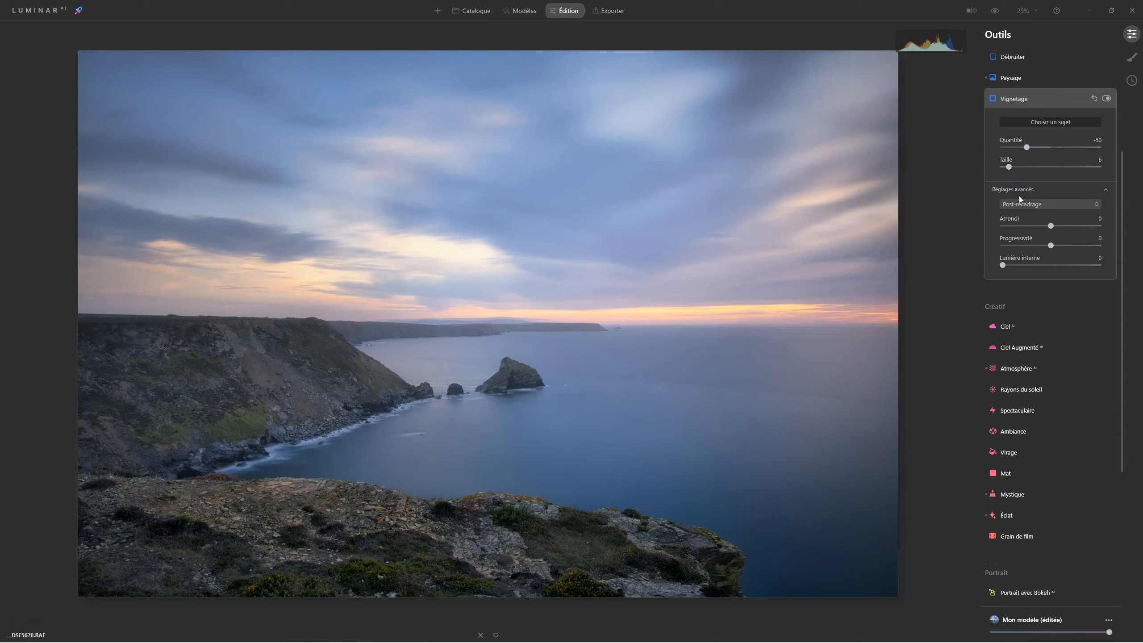
left_click(1064, 244)
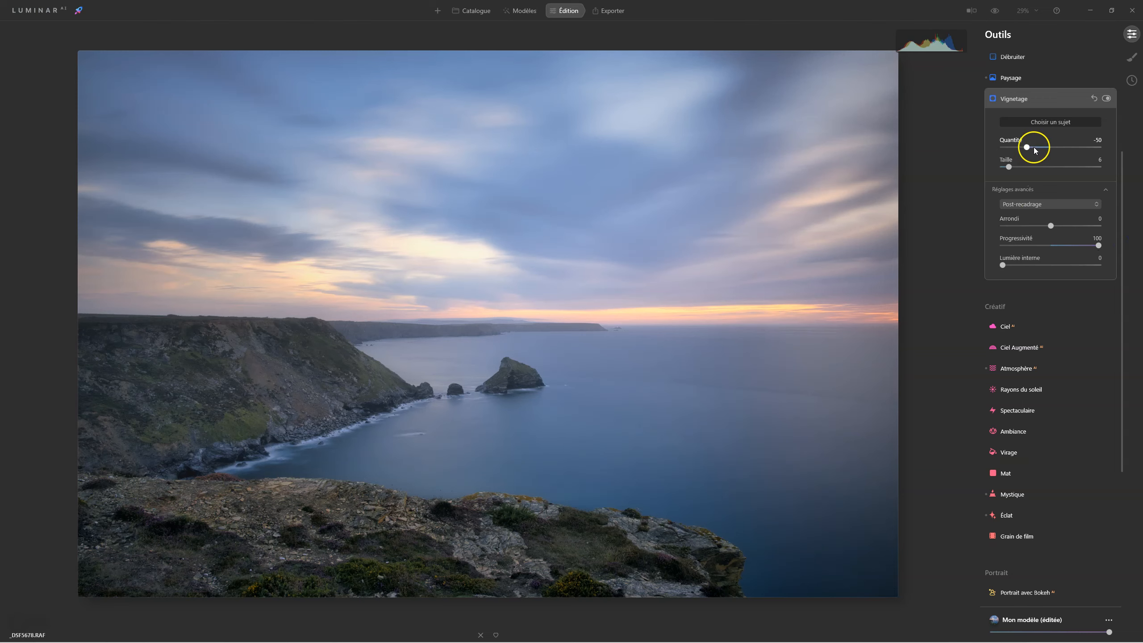
left_click_drag(1011, 167, 1014, 168)
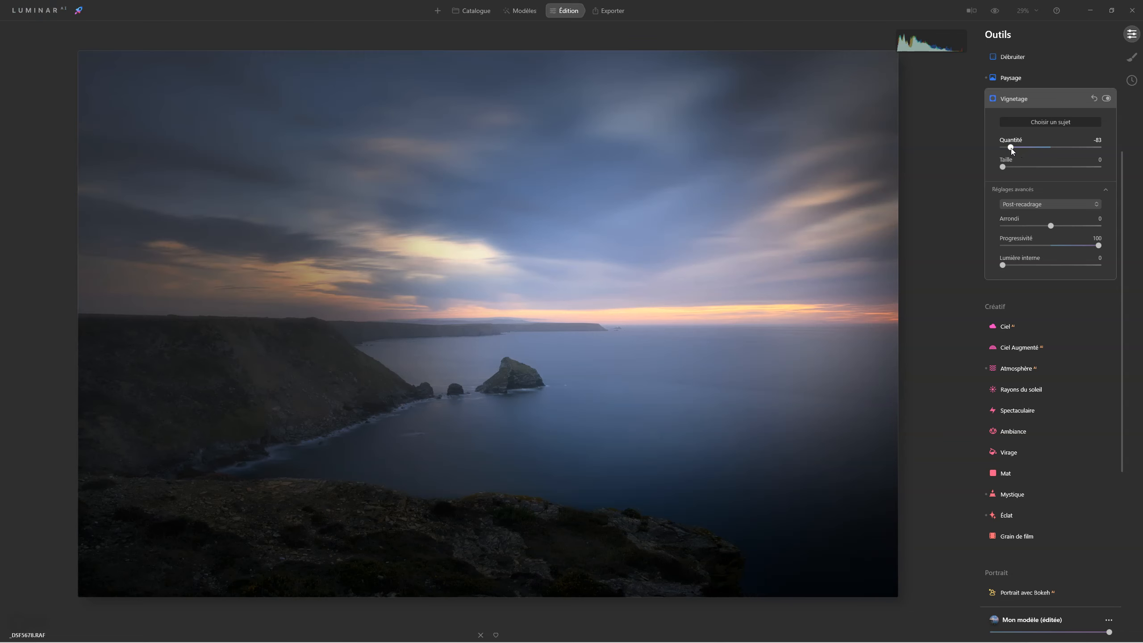
left_click_drag(1012, 149, 1022, 150)
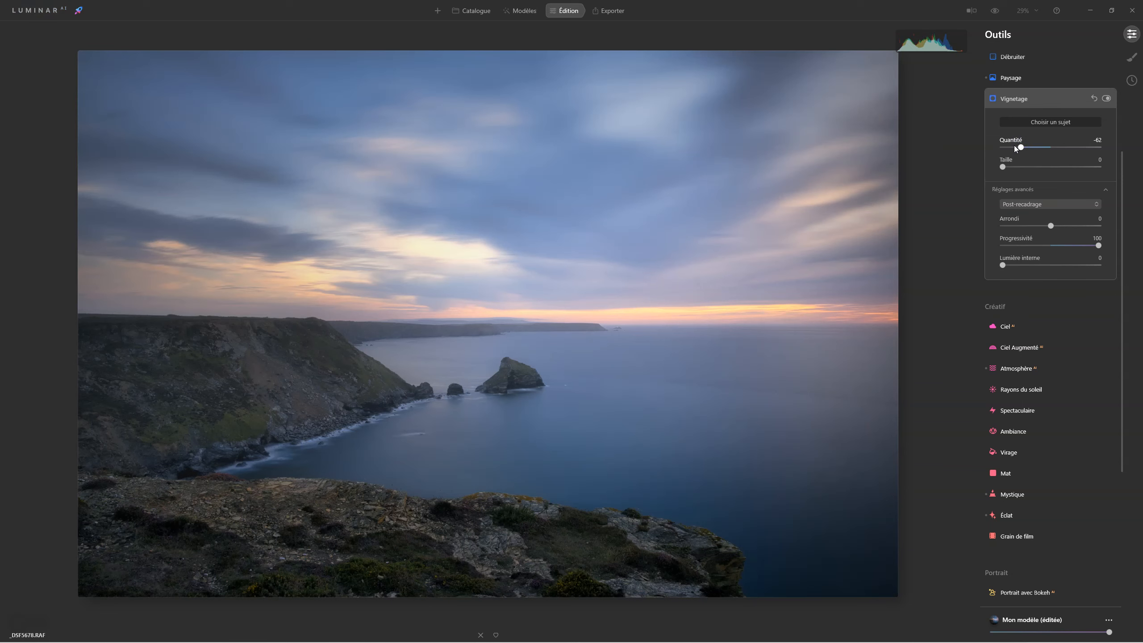
left_click(510, 382)
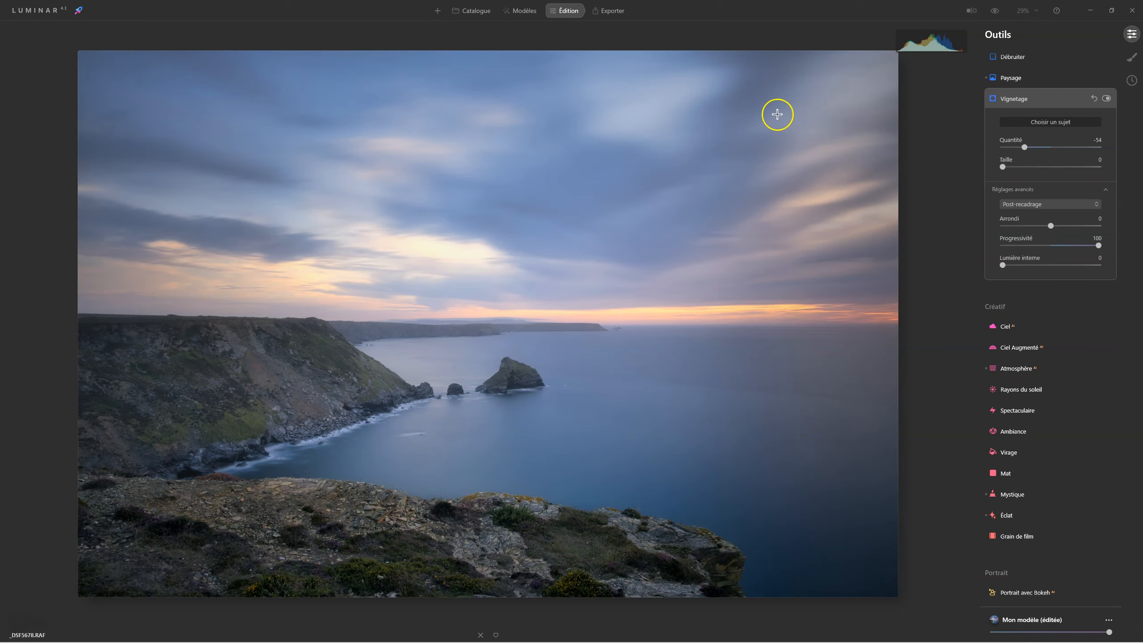
left_click(1013, 98)
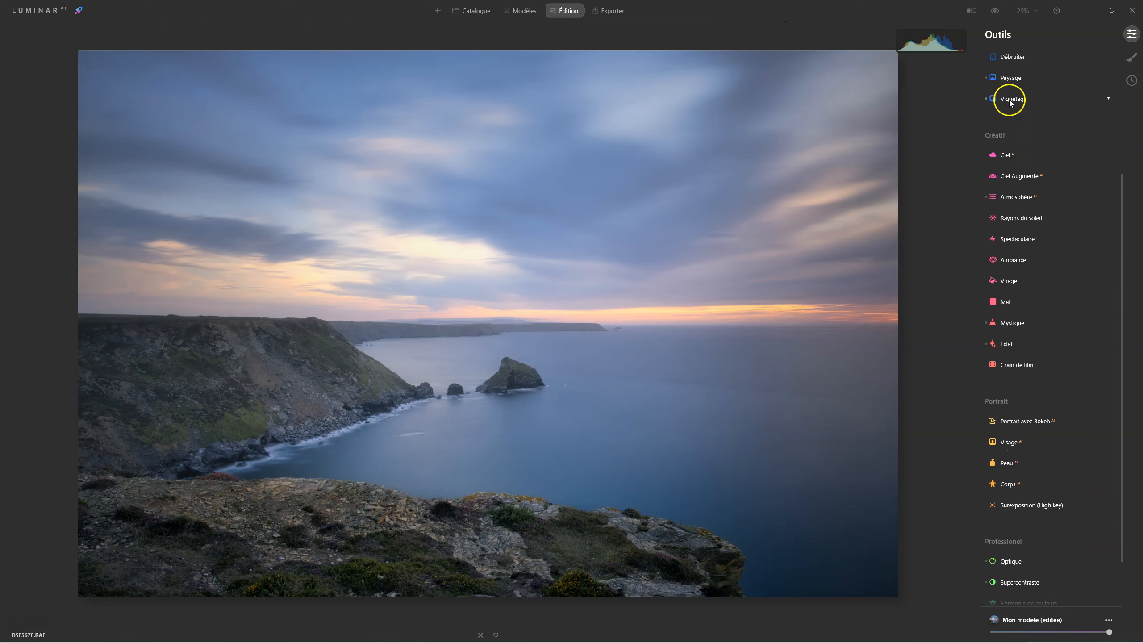
- Compare the edited photo with the unedited original
left_click(995, 11)
left_click(995, 11)
left_click(995, 11)
left_click(996, 11)
- Crop the photo to a 16:9 ratio, positioning the frame to trim the upper sky and keep the foreground cliff
scroll(1028, 99, "up", 4)
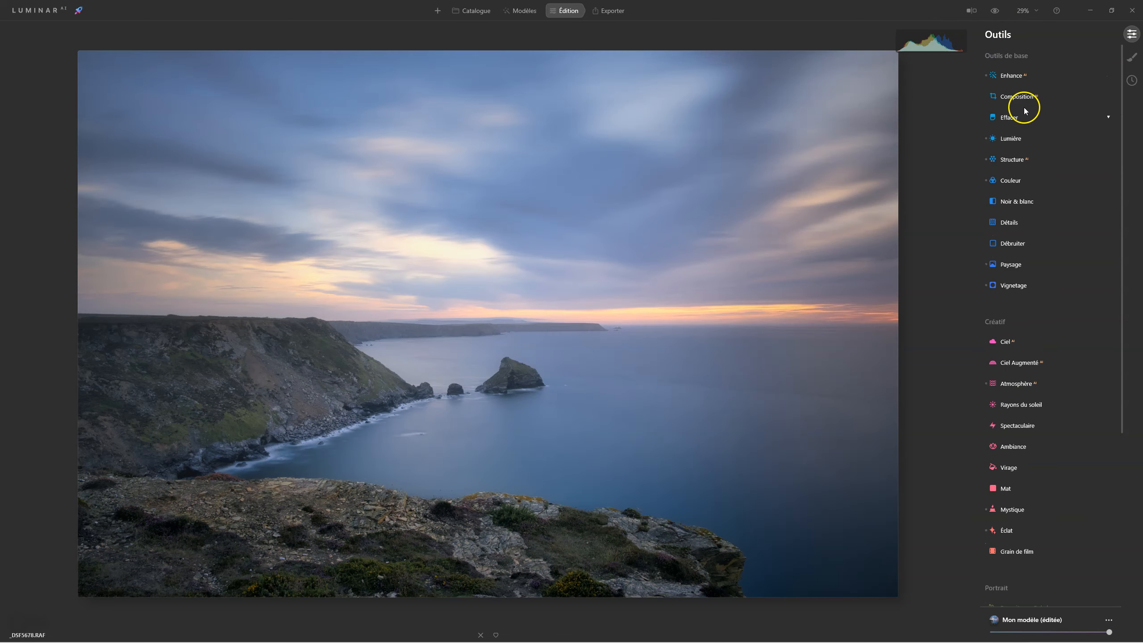
left_click(1010, 101)
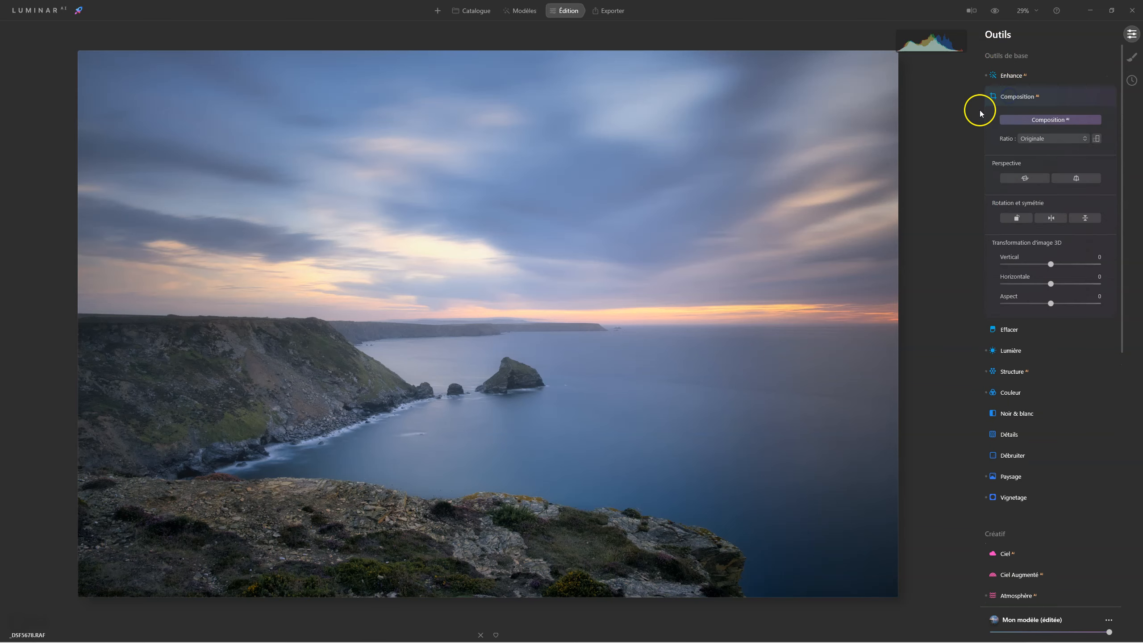
left_click(1038, 140)
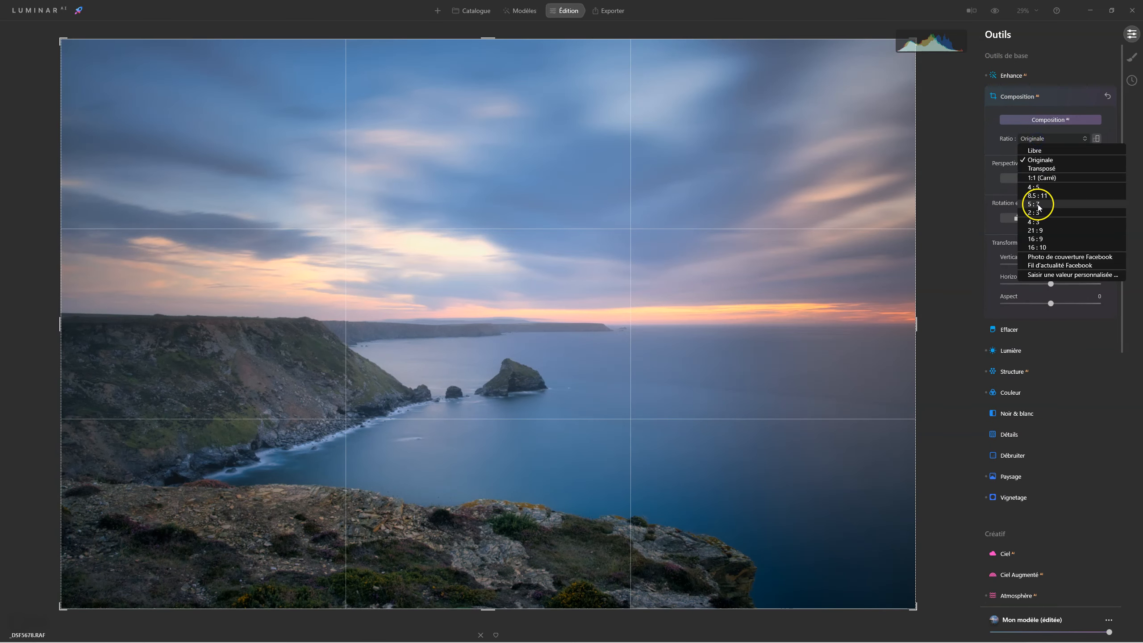
left_click(1037, 239)
left_click_drag(545, 159, 503, 150)
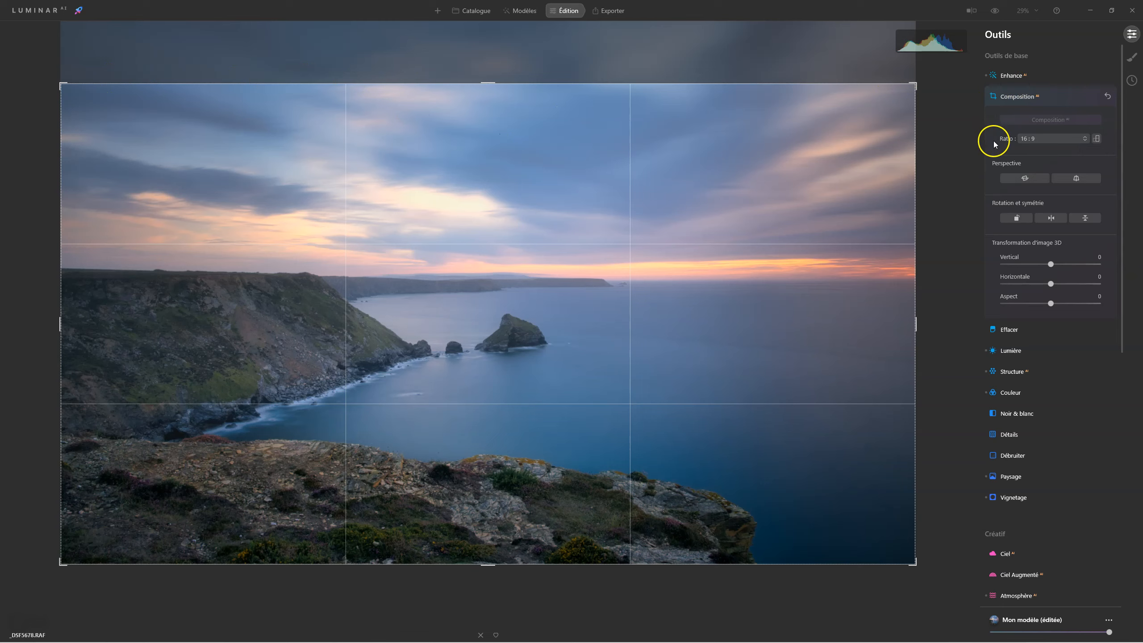
left_click(1016, 96)
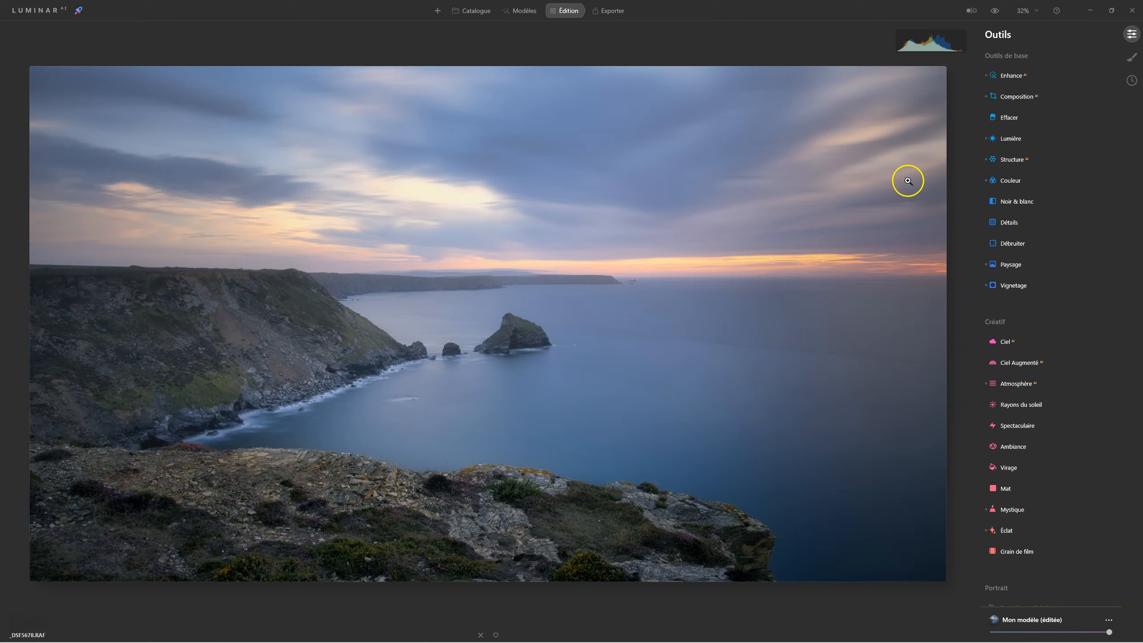
- Examine the cropped photo in the split before/after view by sweeping the divider across it, and return to the normal view
left_click(971, 10)
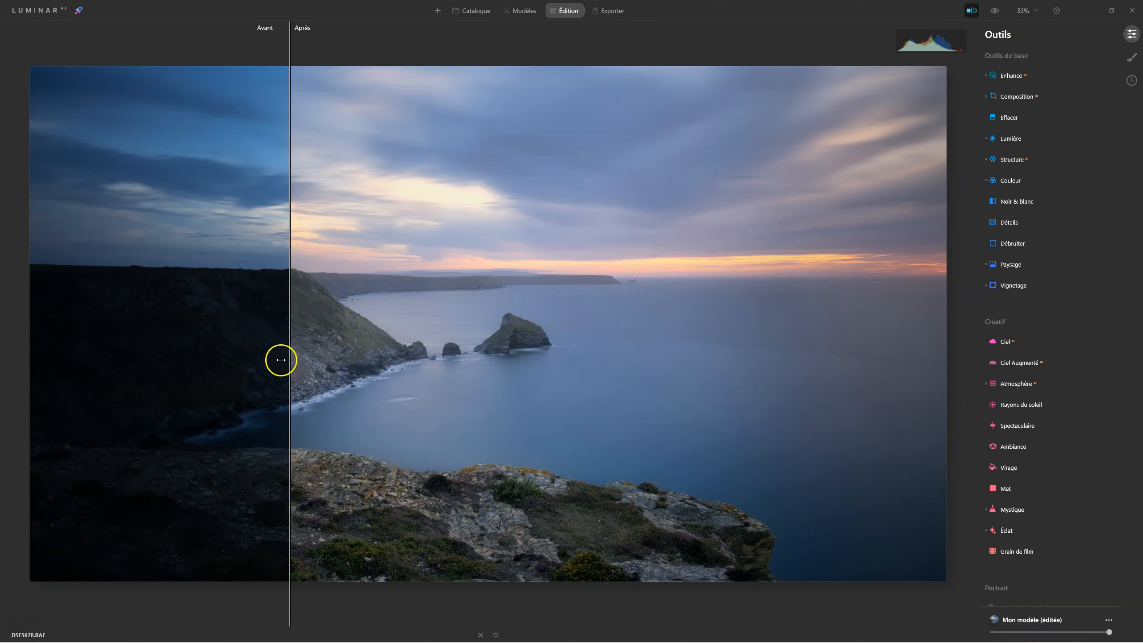
left_click_drag(335, 358, 1053, 363)
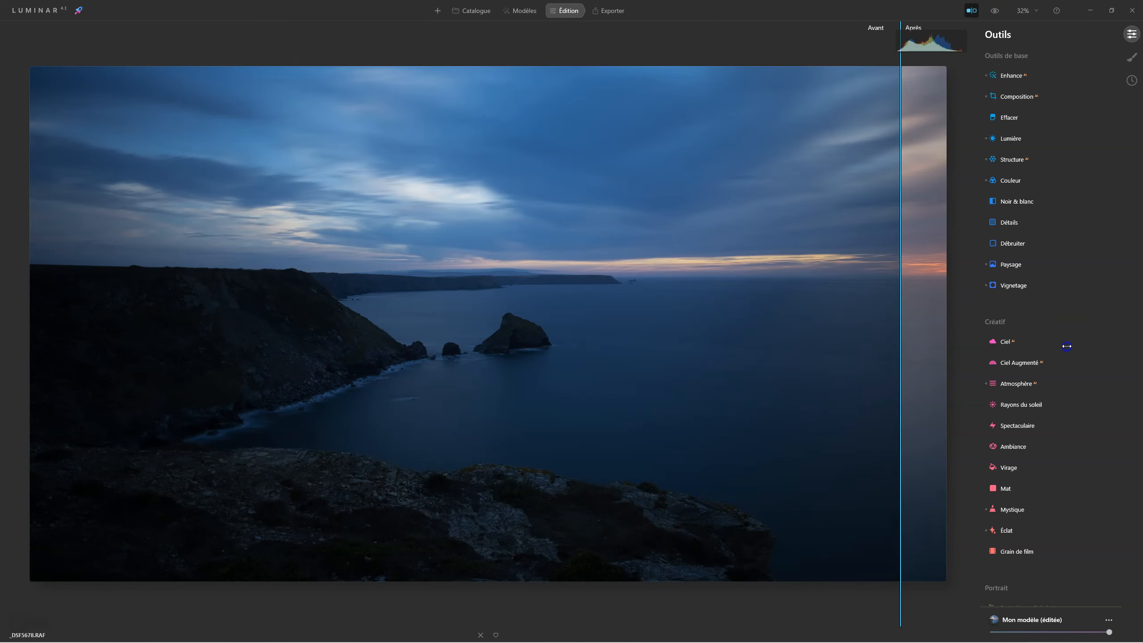
left_click_drag(960, 336, 763, 340)
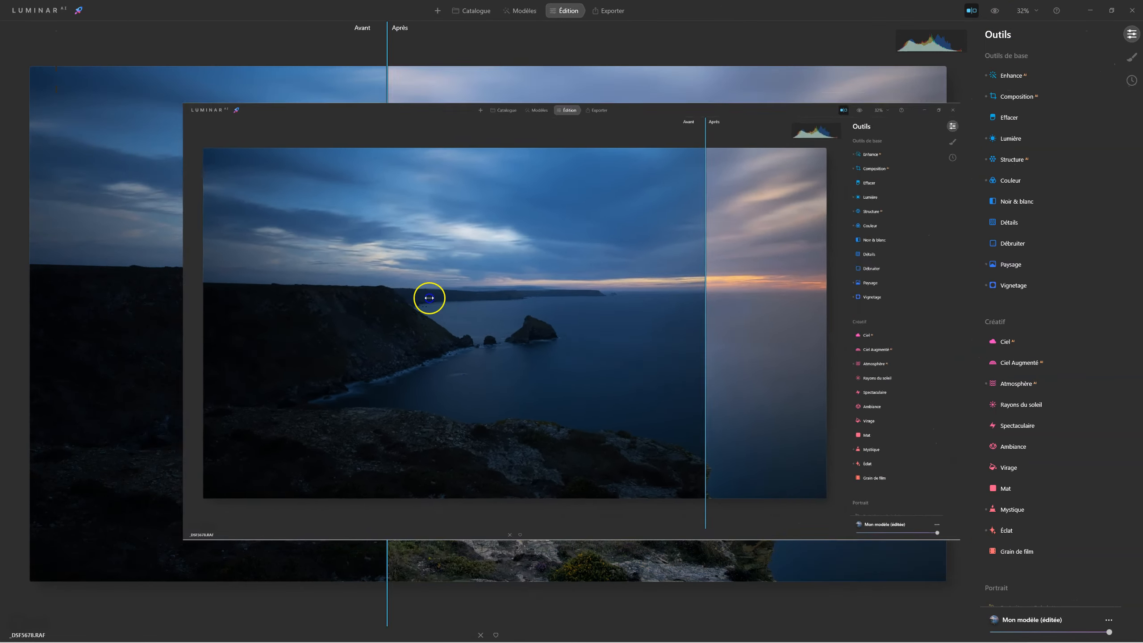
left_click_drag(523, 289, 71, 331)
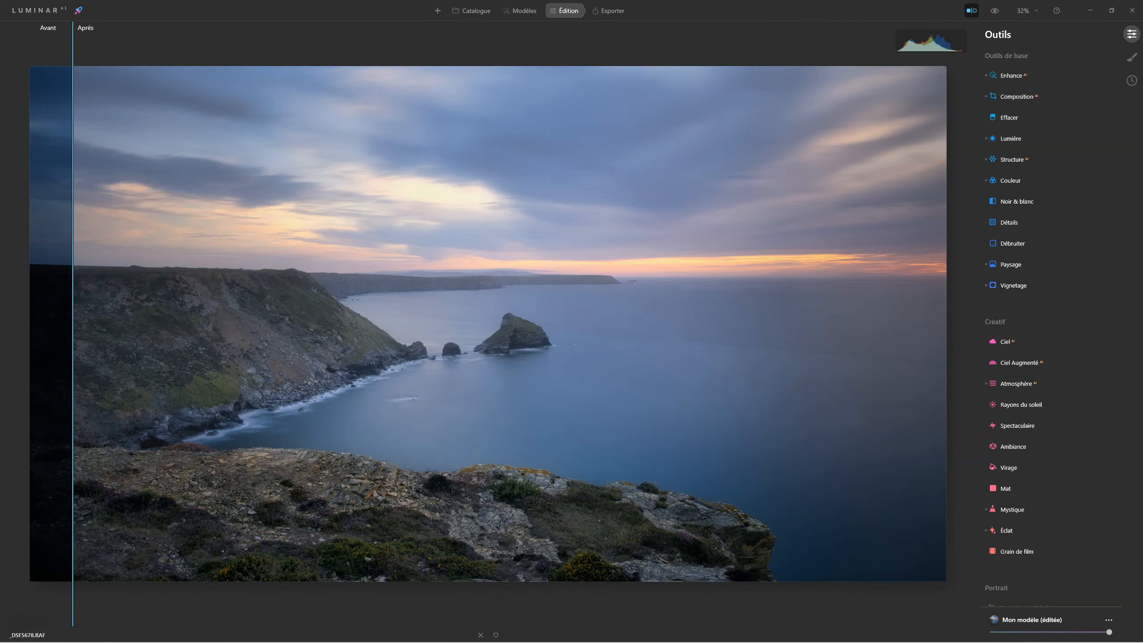
left_click(971, 9)
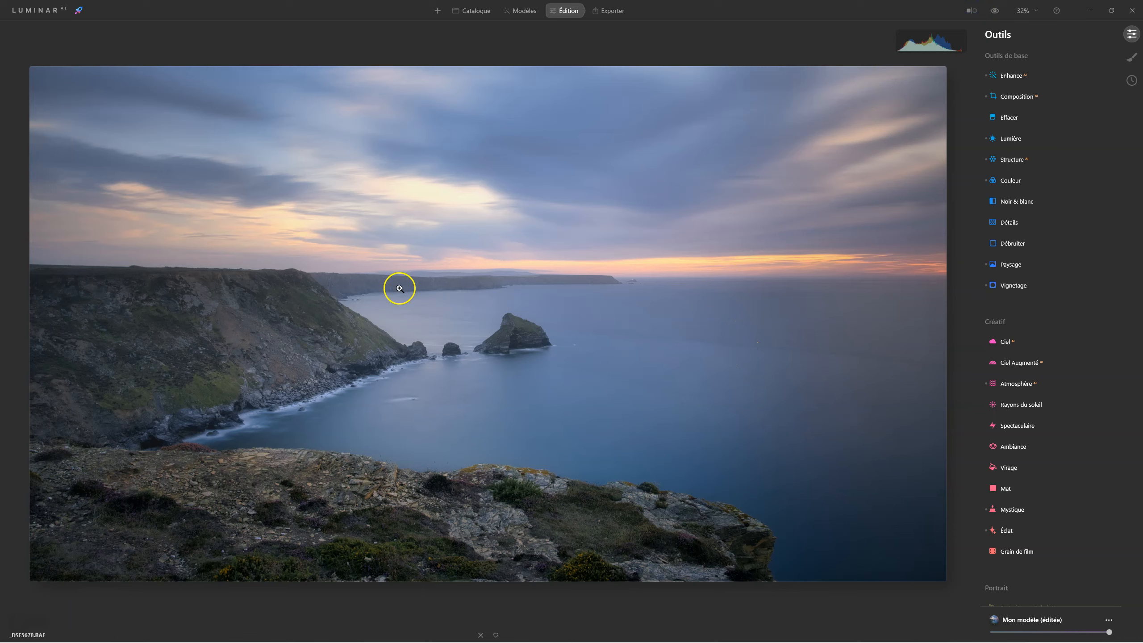